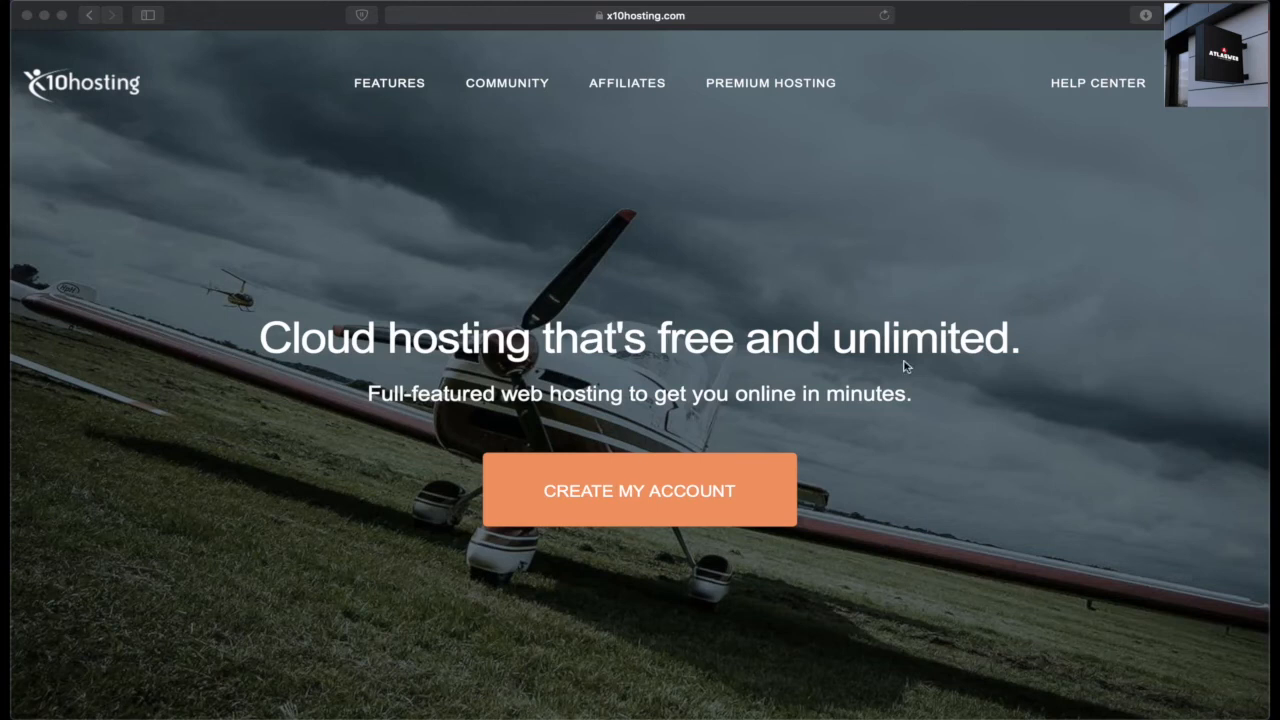
Step: Sign in to x10Hosting, open cPanel and bring up the Add Website form
click(1214, 84)
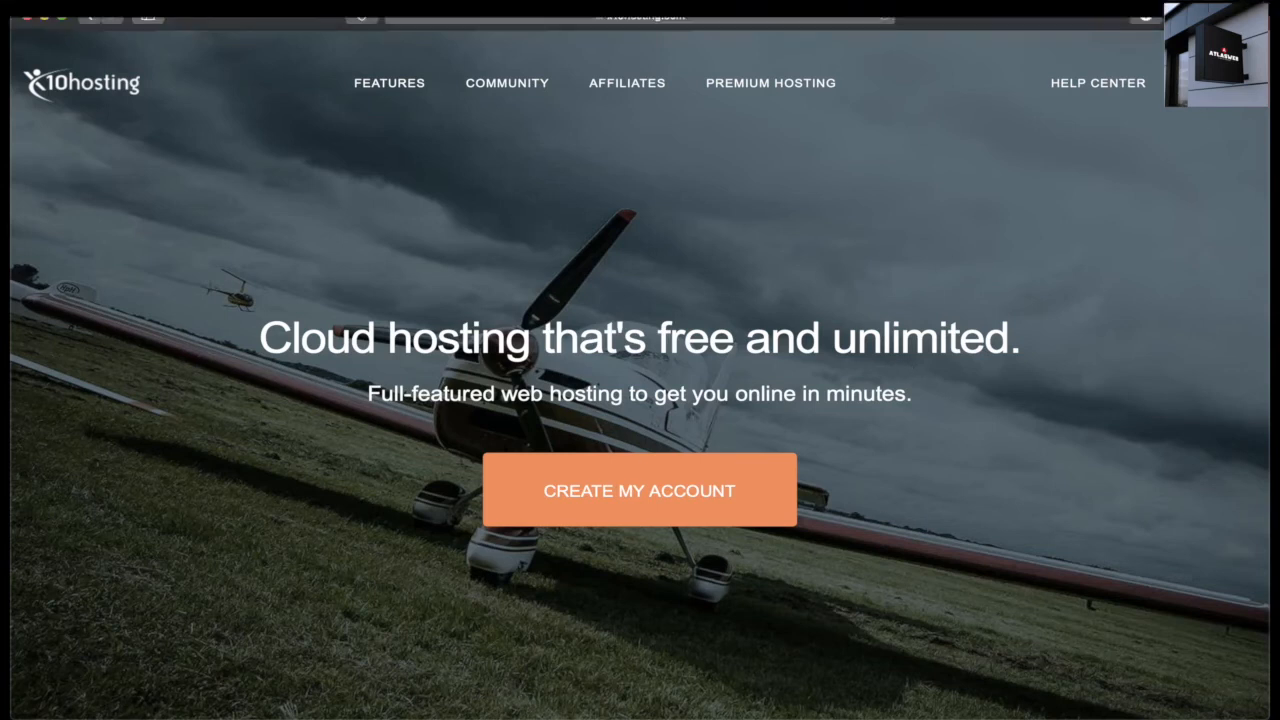
click(1214, 84)
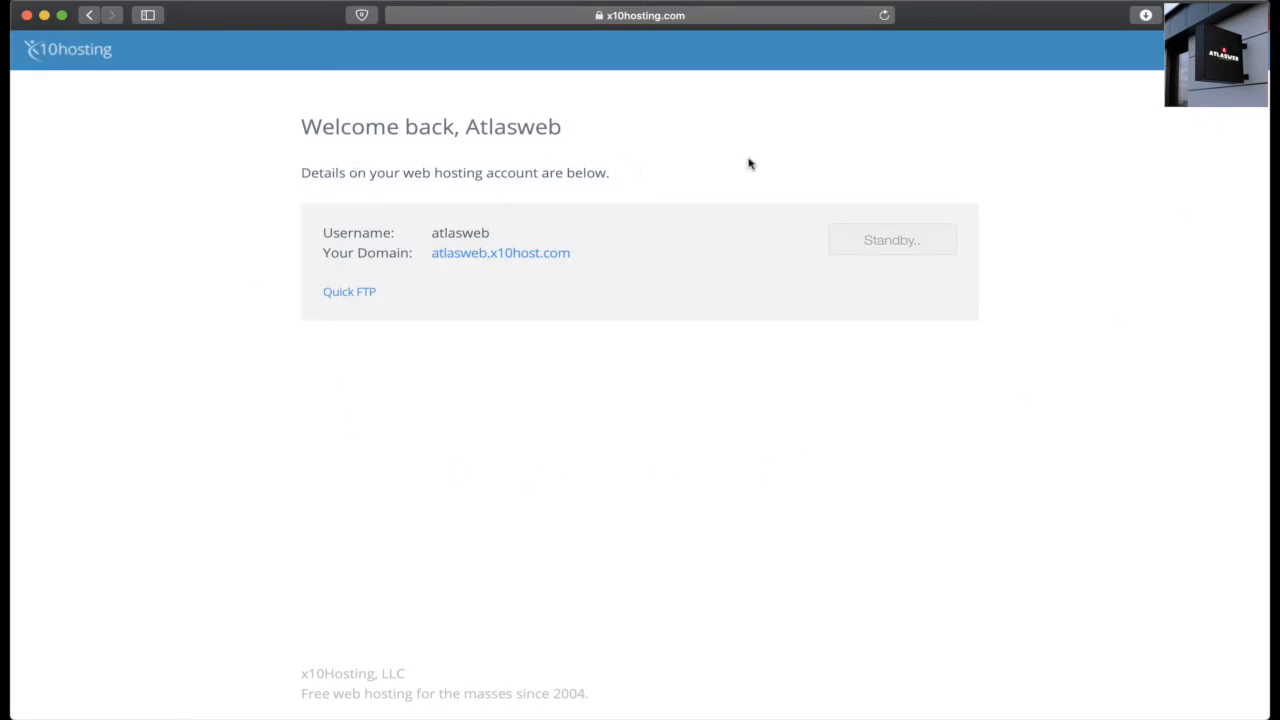
click(882, 245)
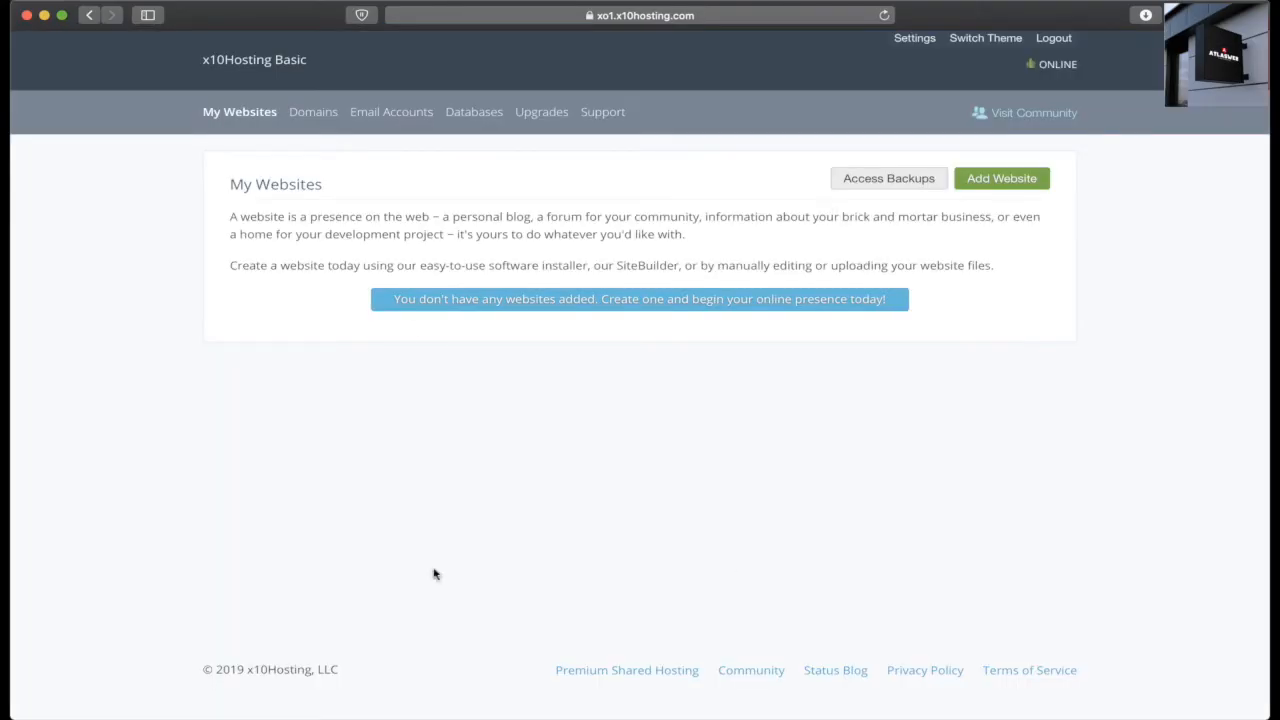
click(1001, 181)
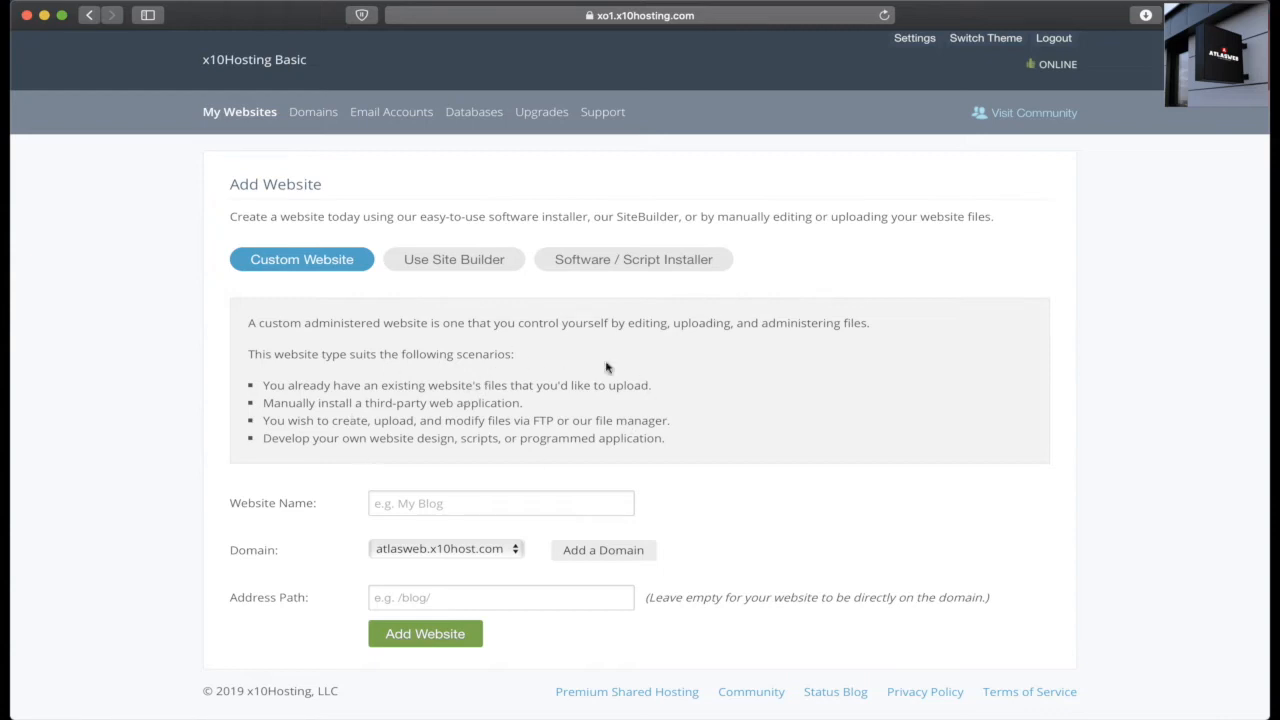
Step: Create a SiteBuilder website named 'site' and open it in the site builder
double_click(543, 421)
click(460, 263)
click(530, 486)
text(site)
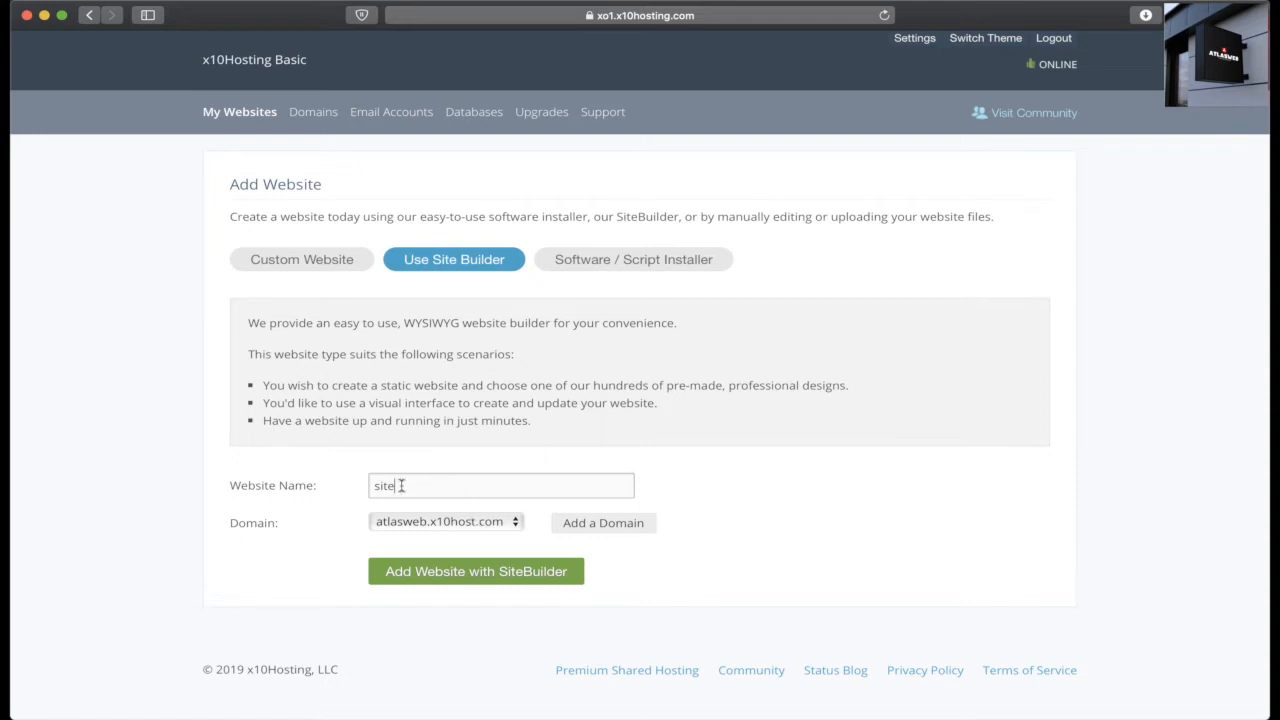
click(472, 582)
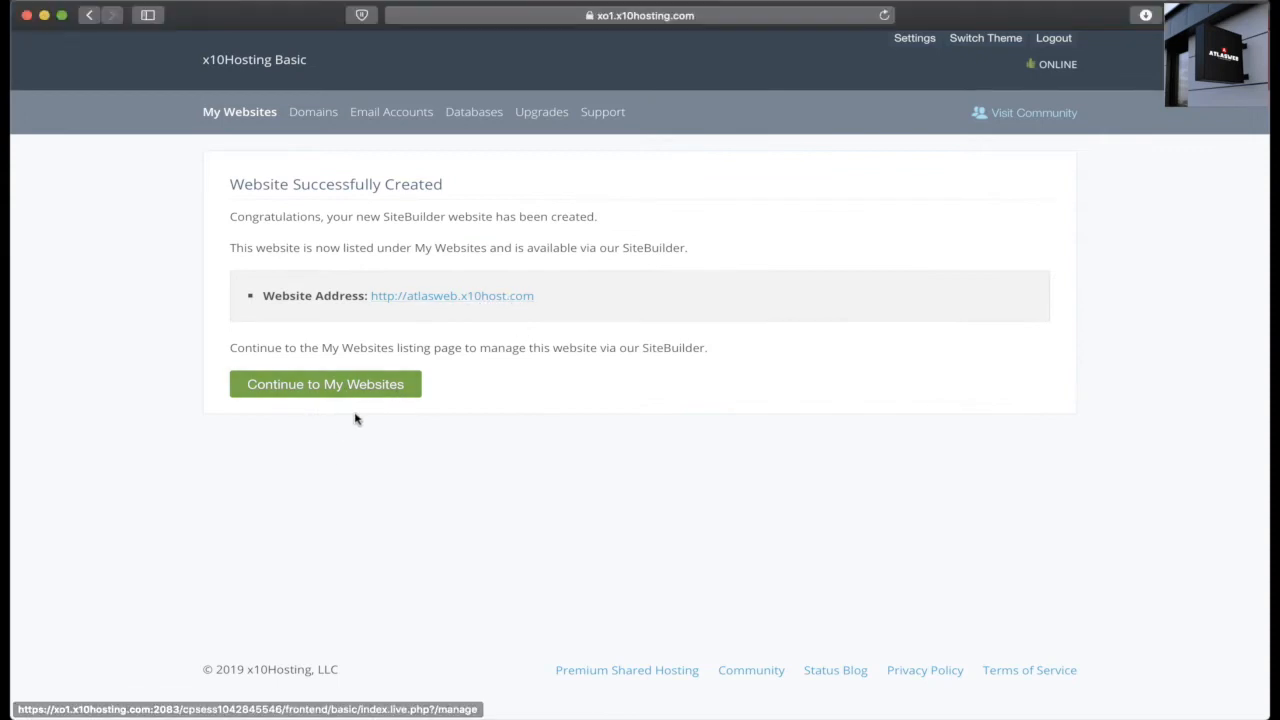
click(332, 396)
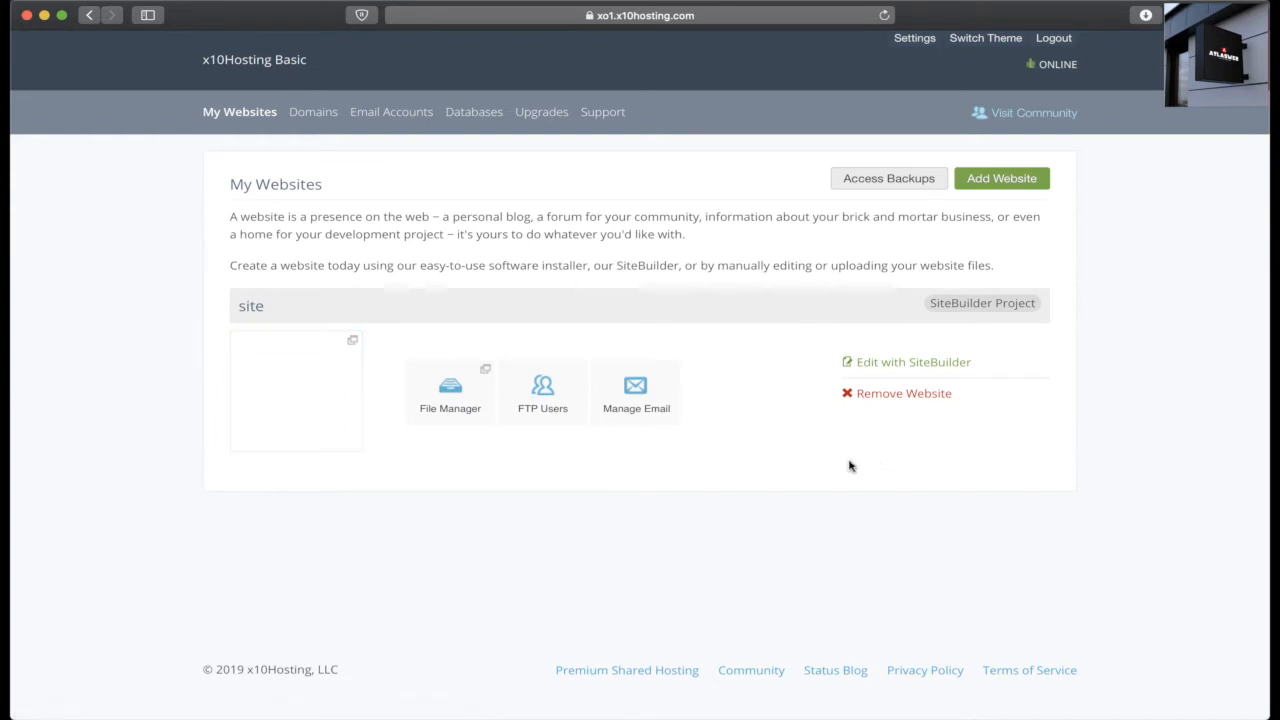
click(908, 366)
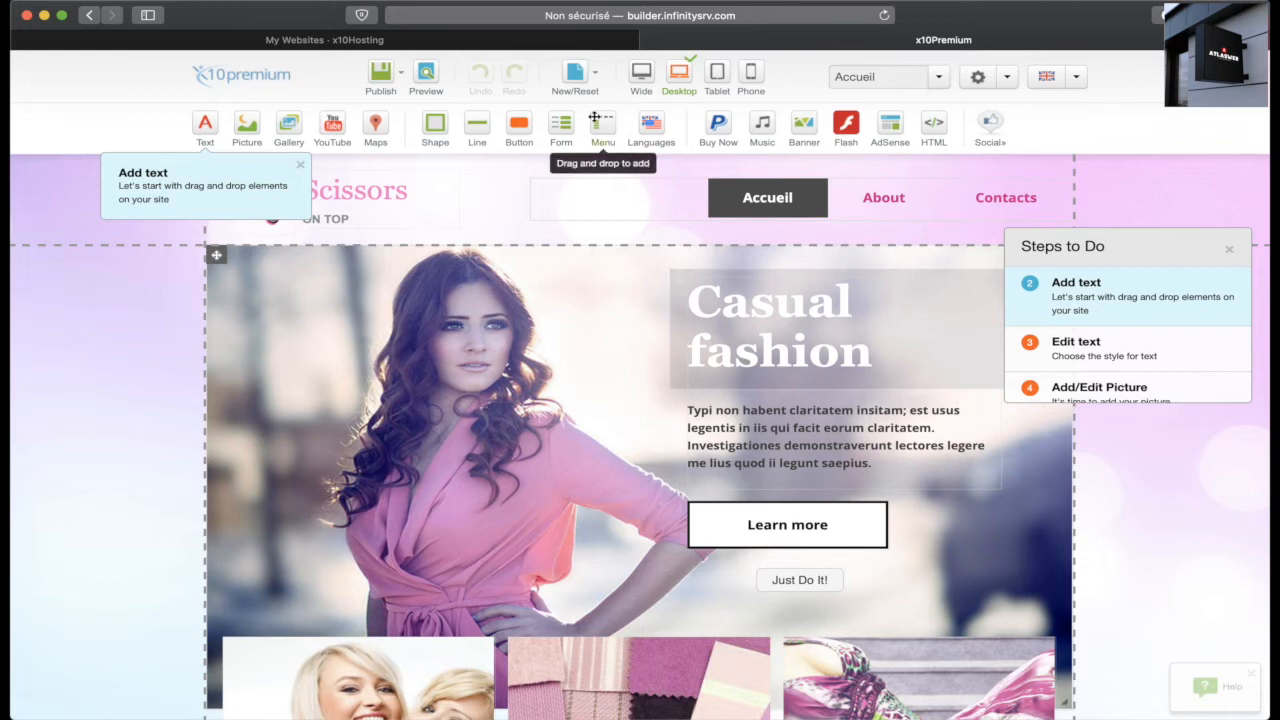
Step: Replace the pink Scissors fashion template with the Tennis Club template
click(595, 75)
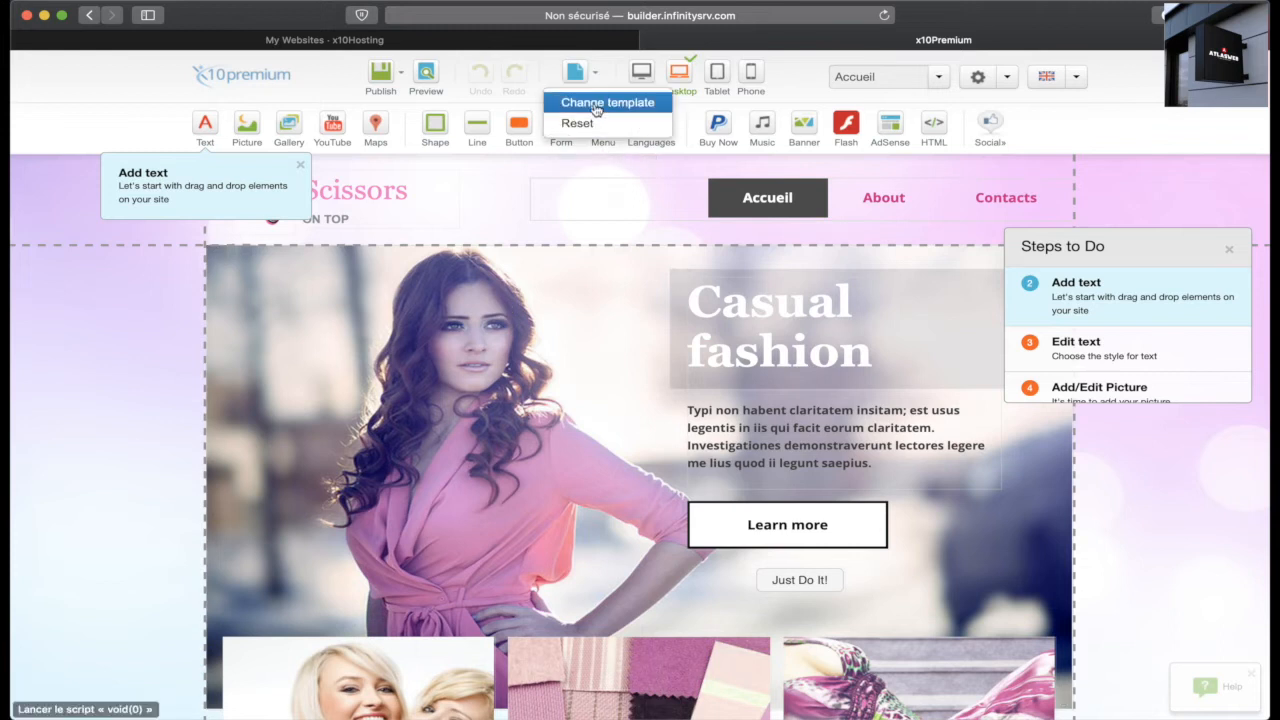
click(597, 106)
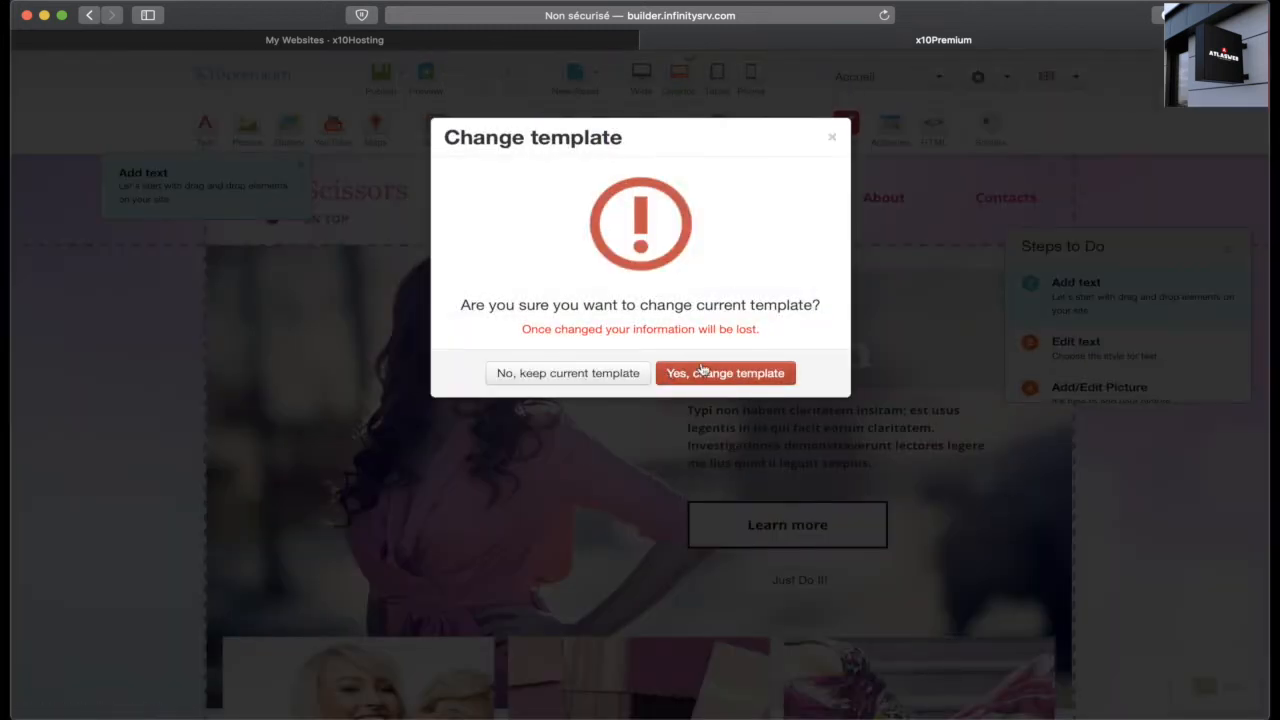
click(711, 378)
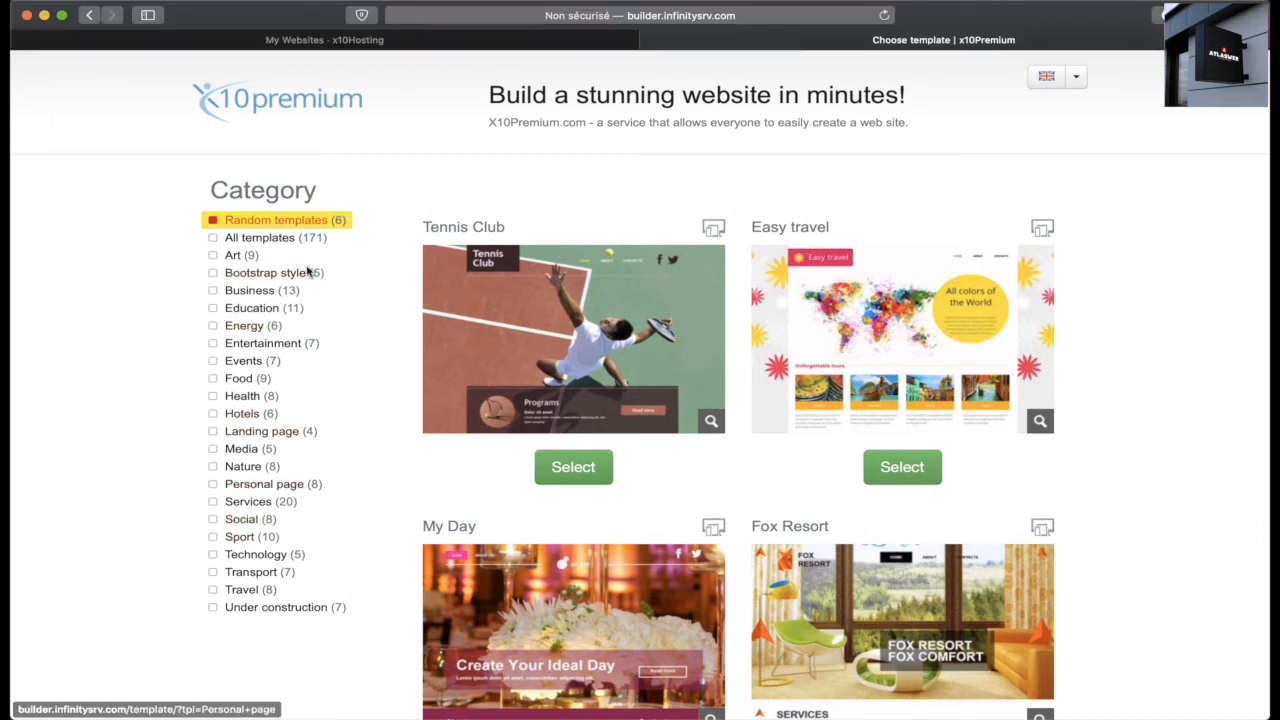
click(566, 472)
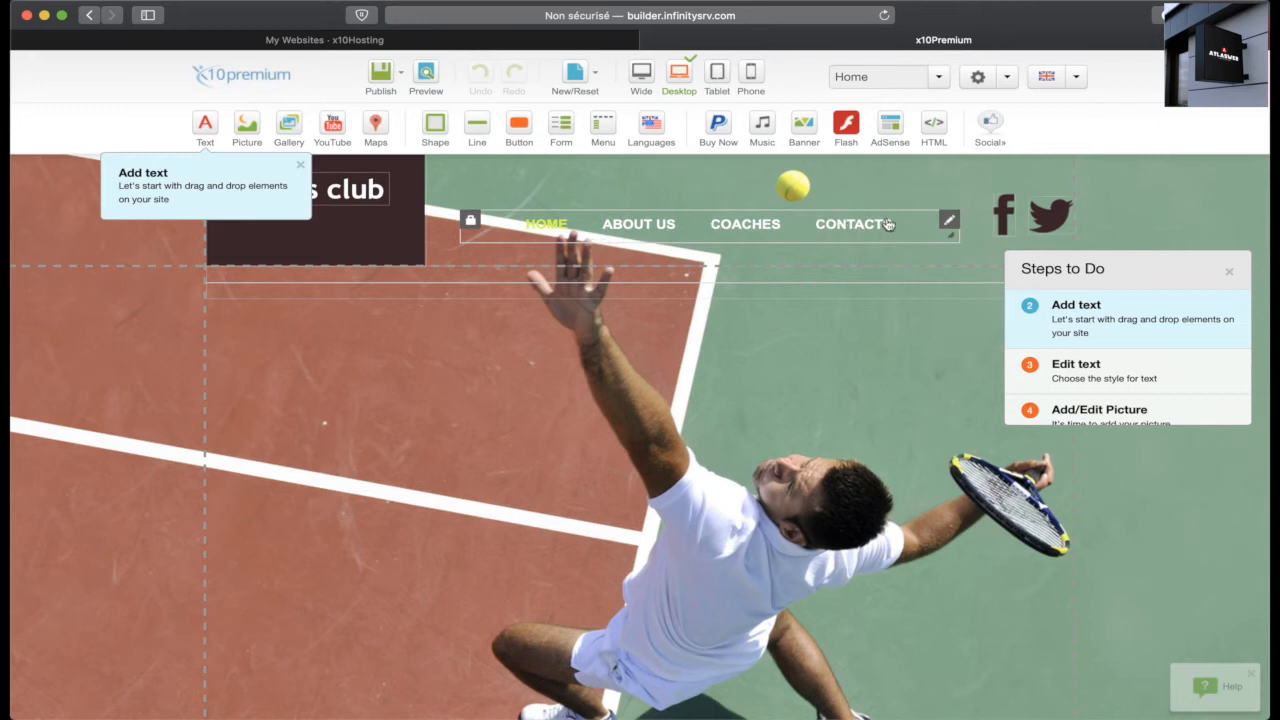
Step: Rename the Home menu item to 'Accueil', keeping it linked to page content
click(950, 222)
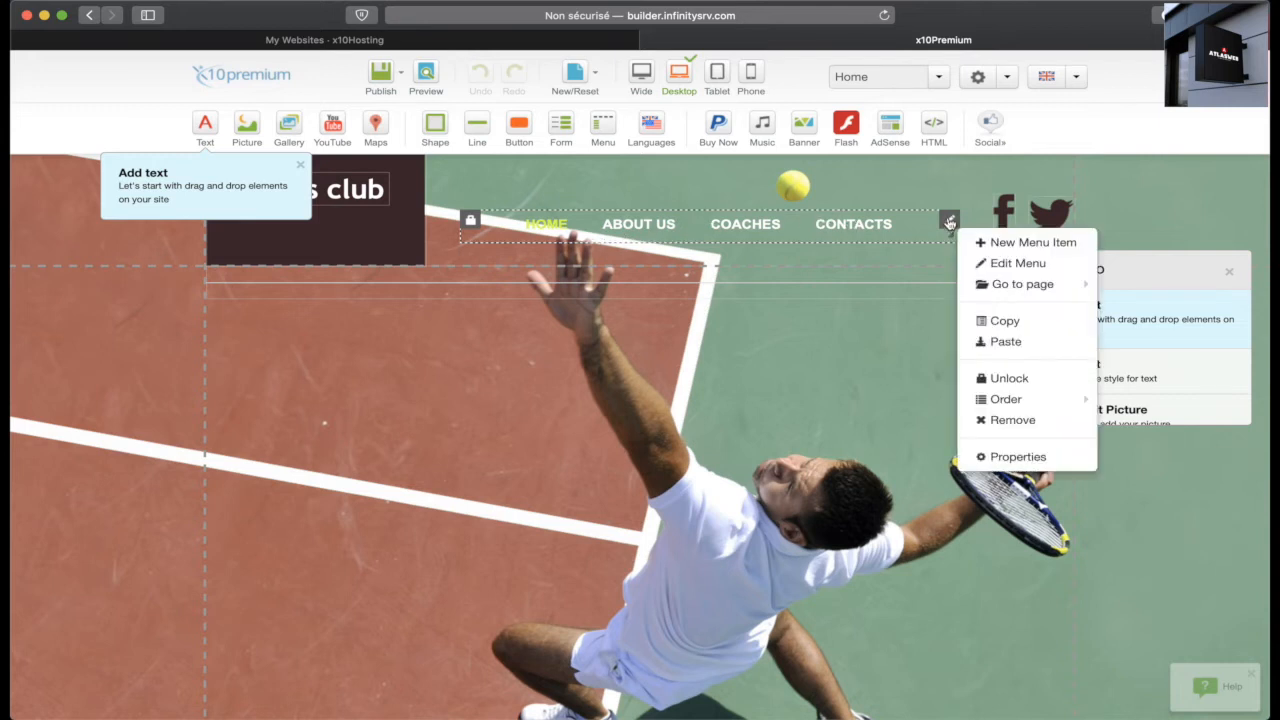
click(1008, 268)
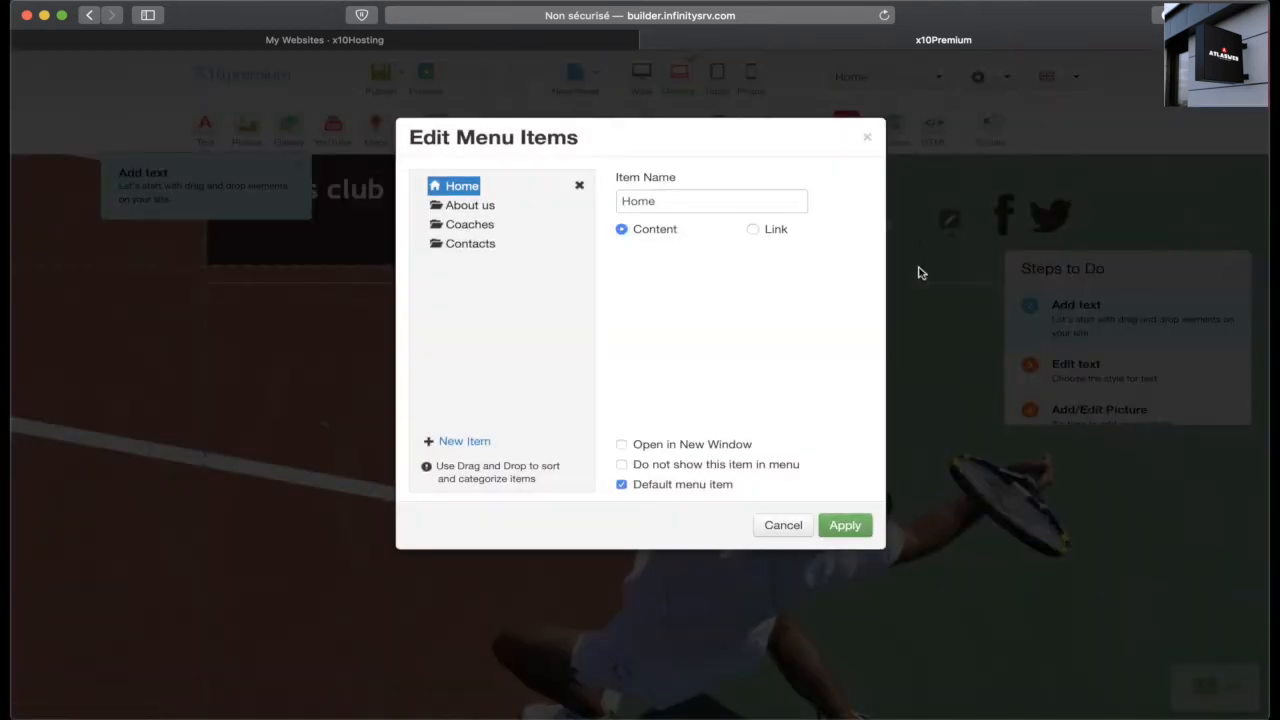
double_click(636, 200)
text(A)
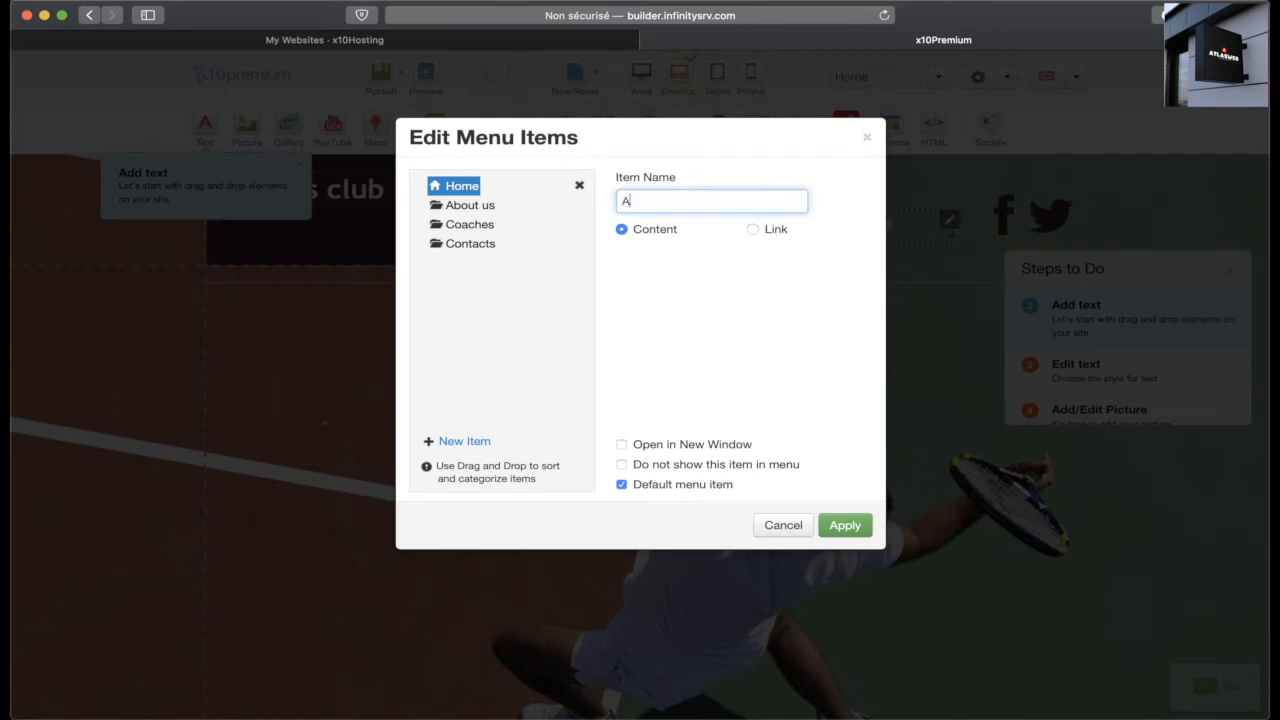
text(ccueil)
click(753, 230)
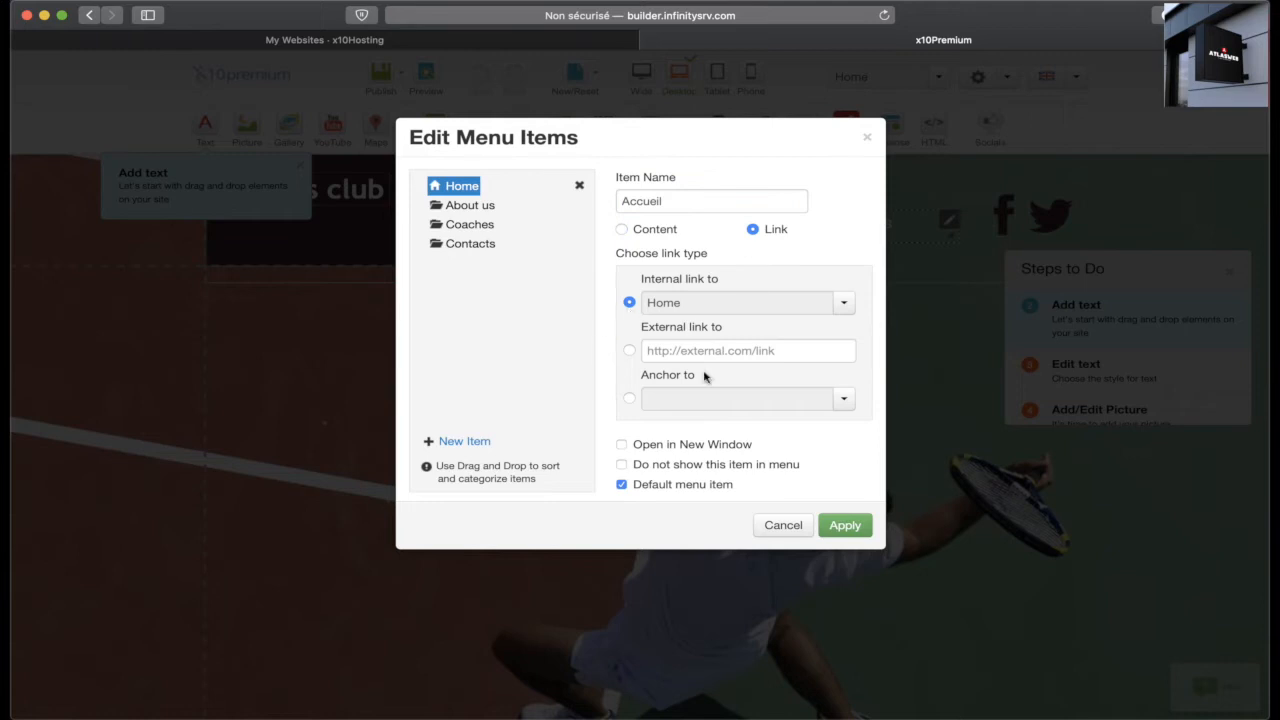
click(624, 232)
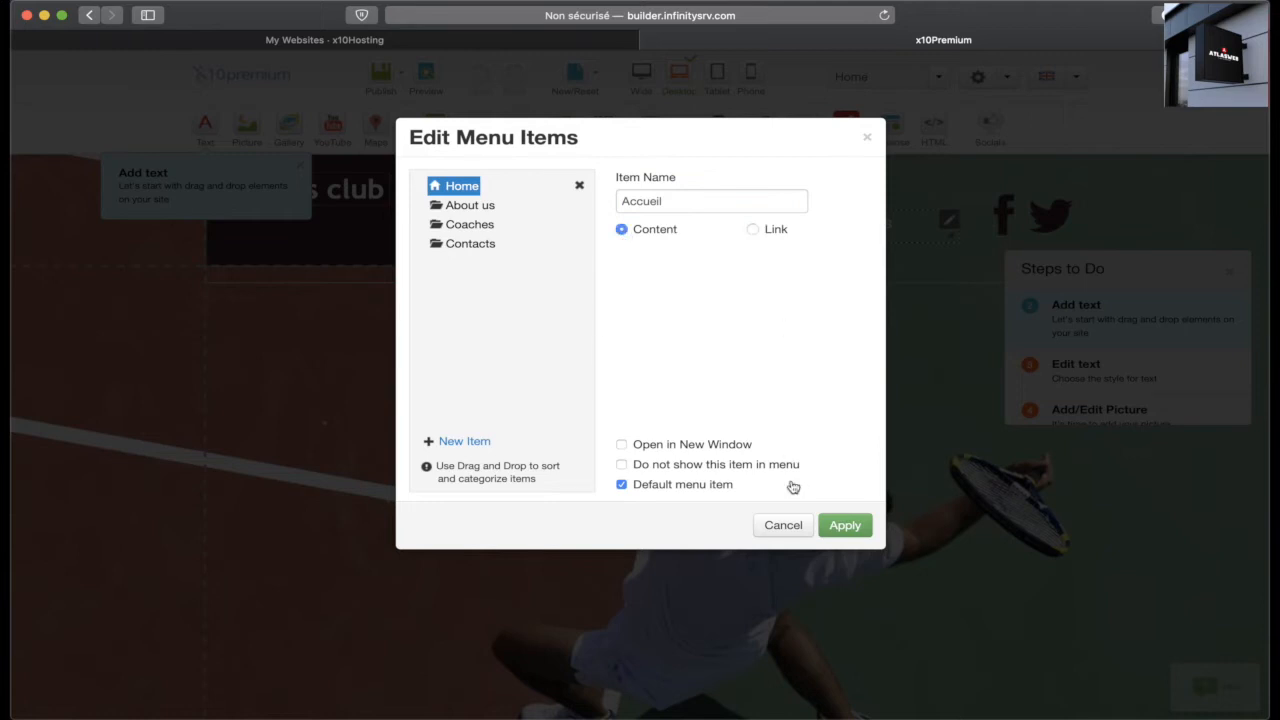
click(840, 526)
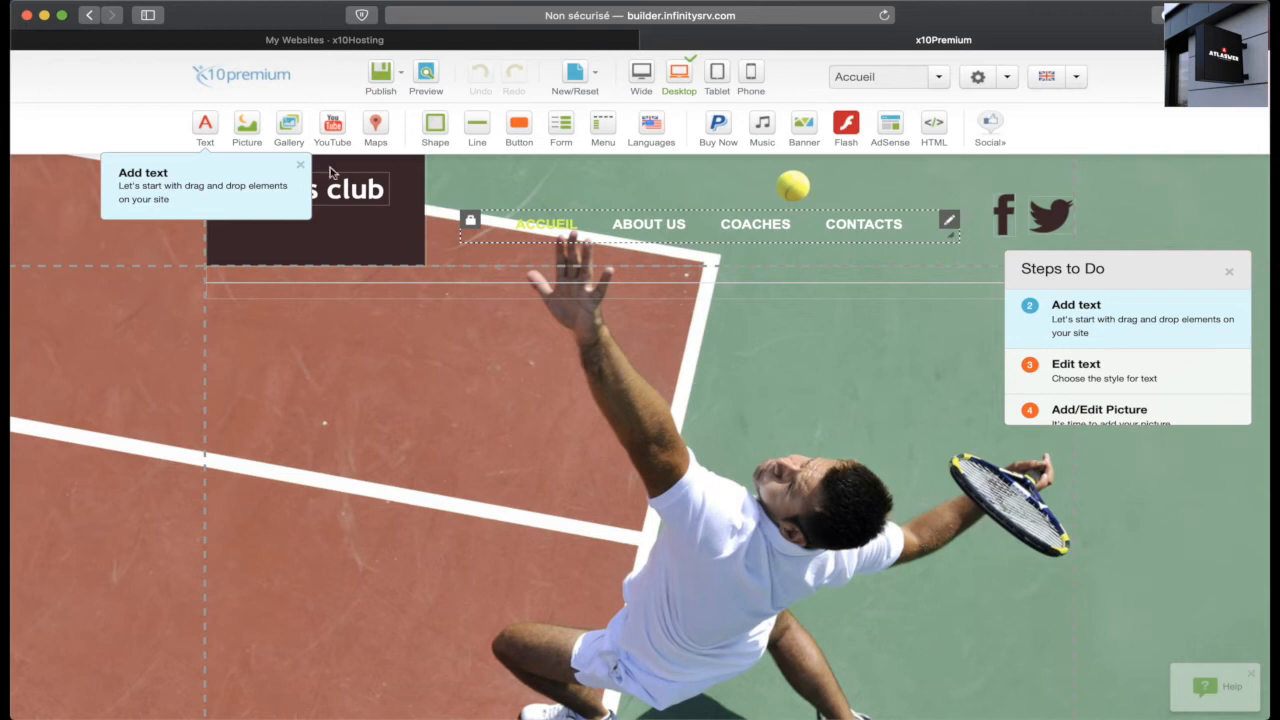
Step: Place a button on the tennis court image and set its text to 'Entrer'
drag(519, 125, 513, 473)
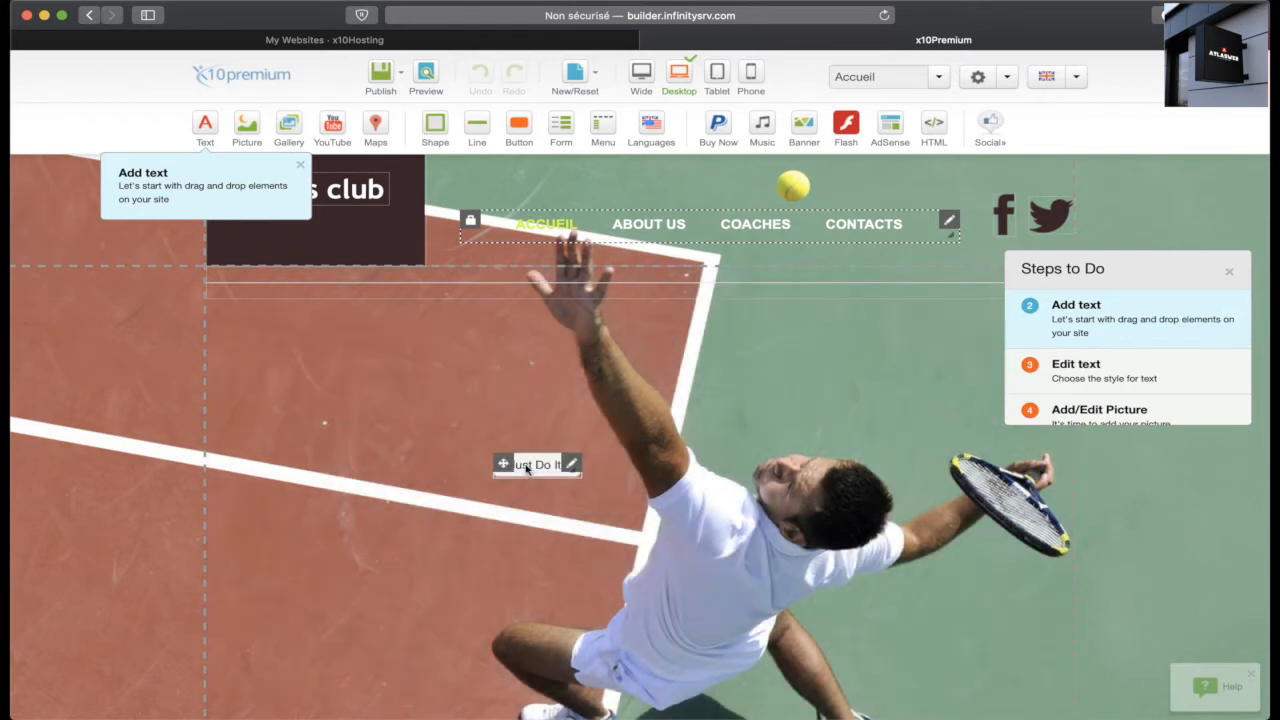
double_click(527, 469)
triple_click(468, 253)
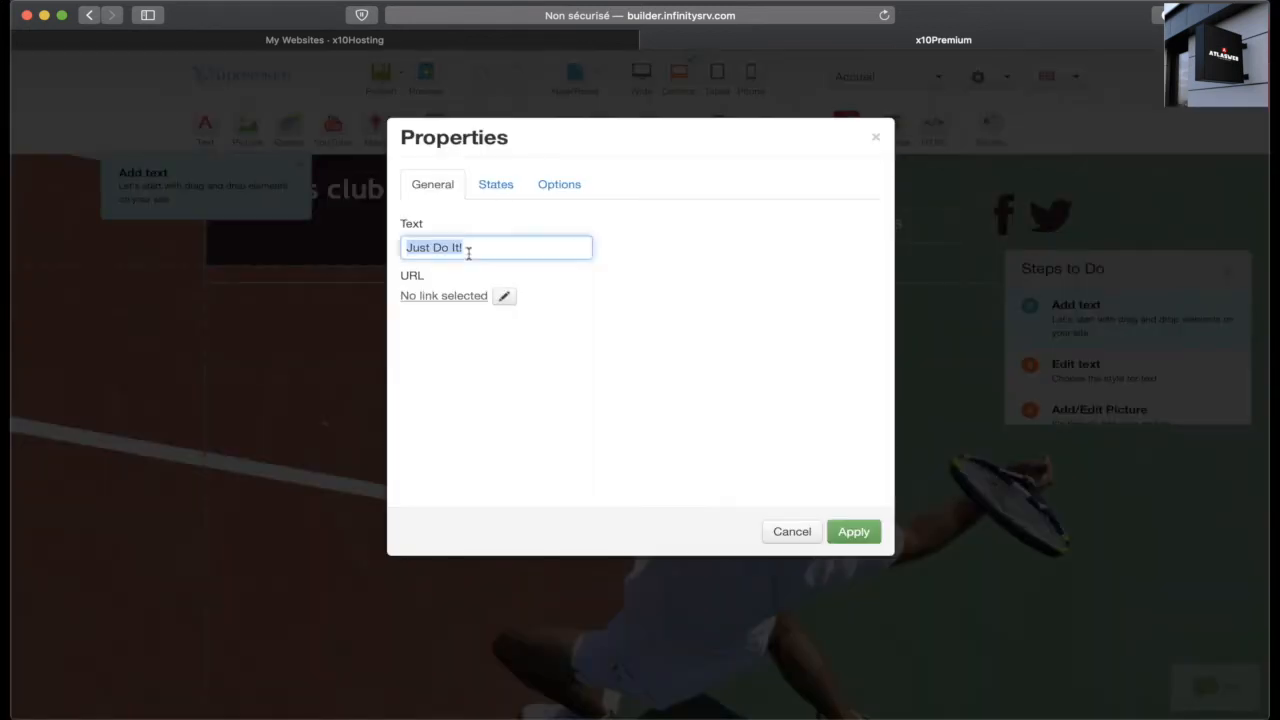
text(Entrer)
click(496, 185)
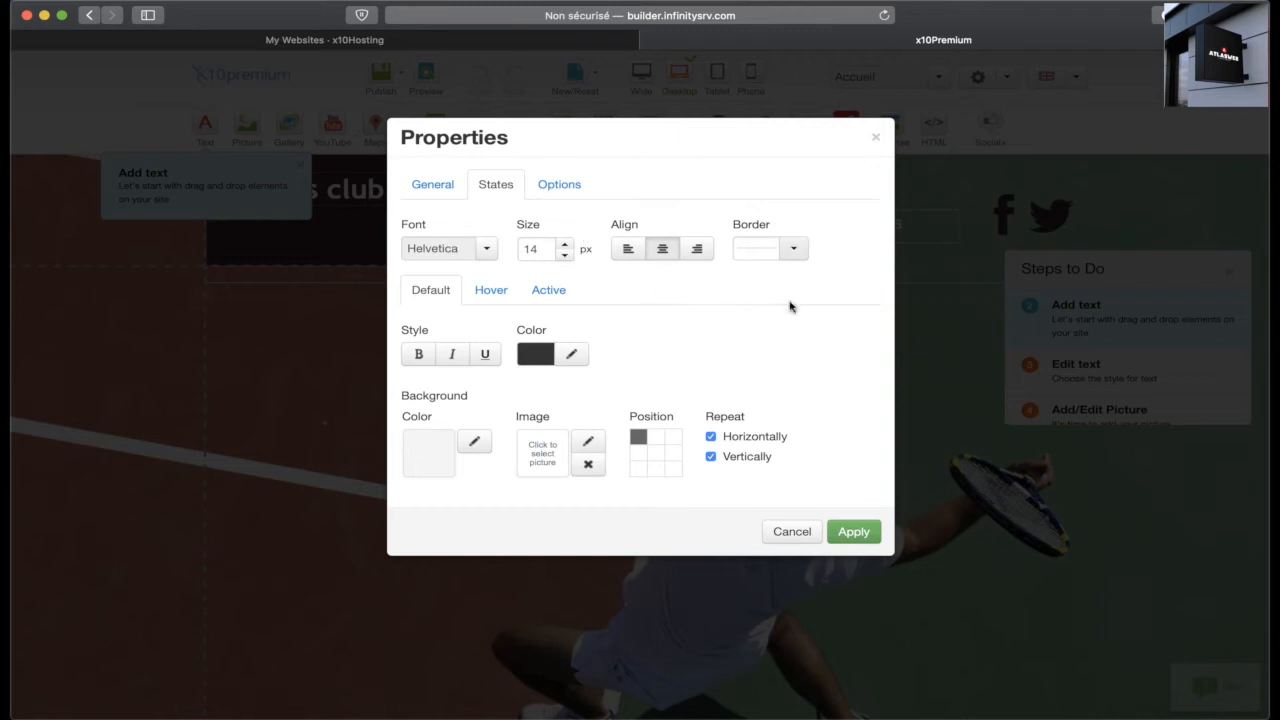
click(559, 184)
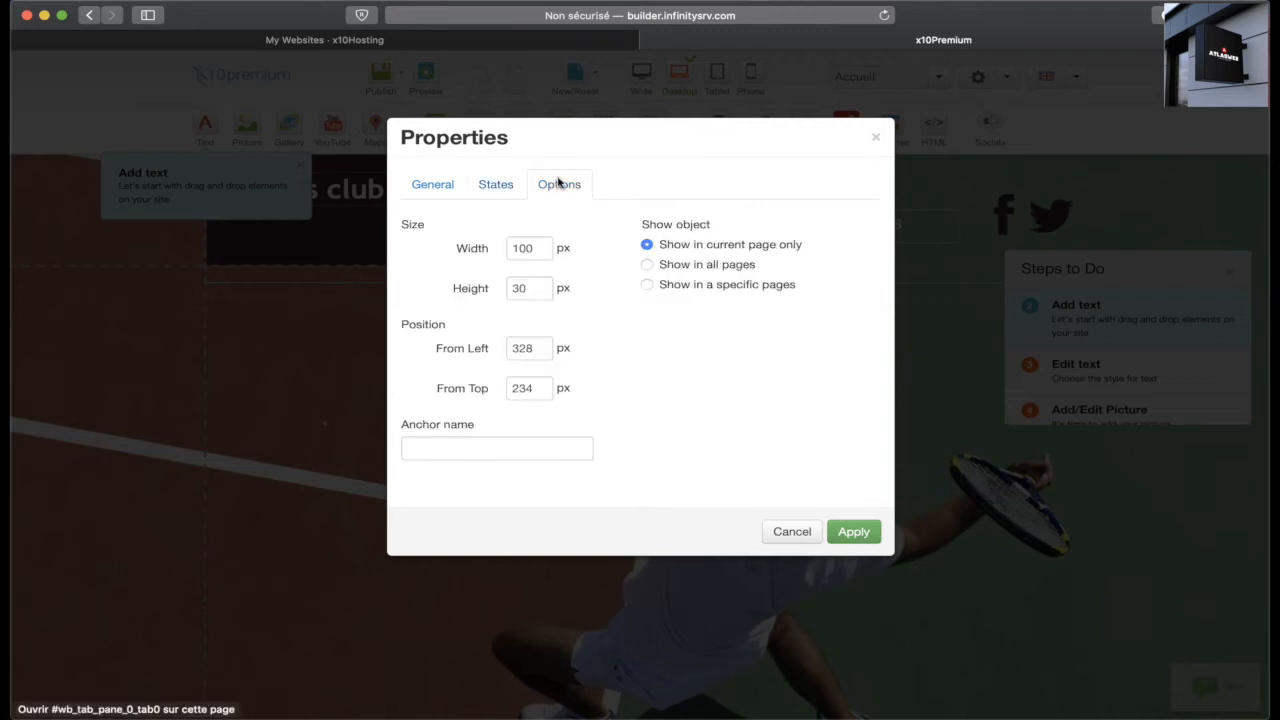
click(851, 531)
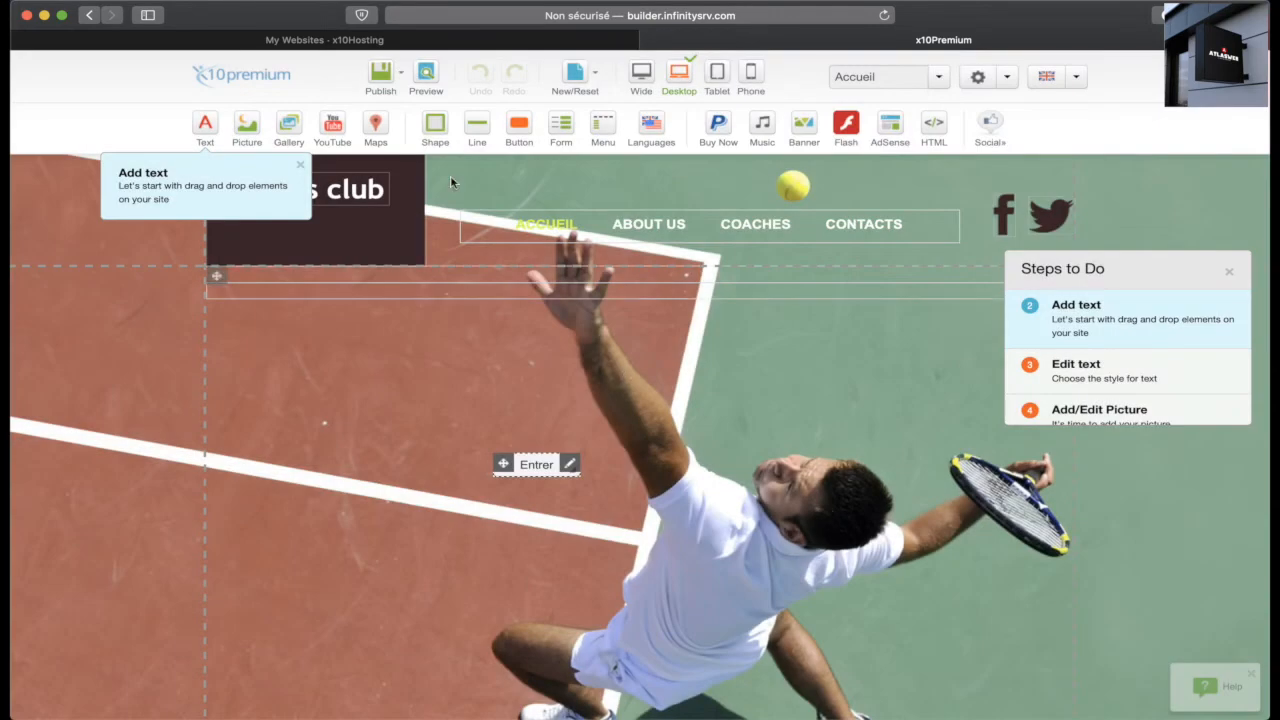
mouse_move(381, 84)
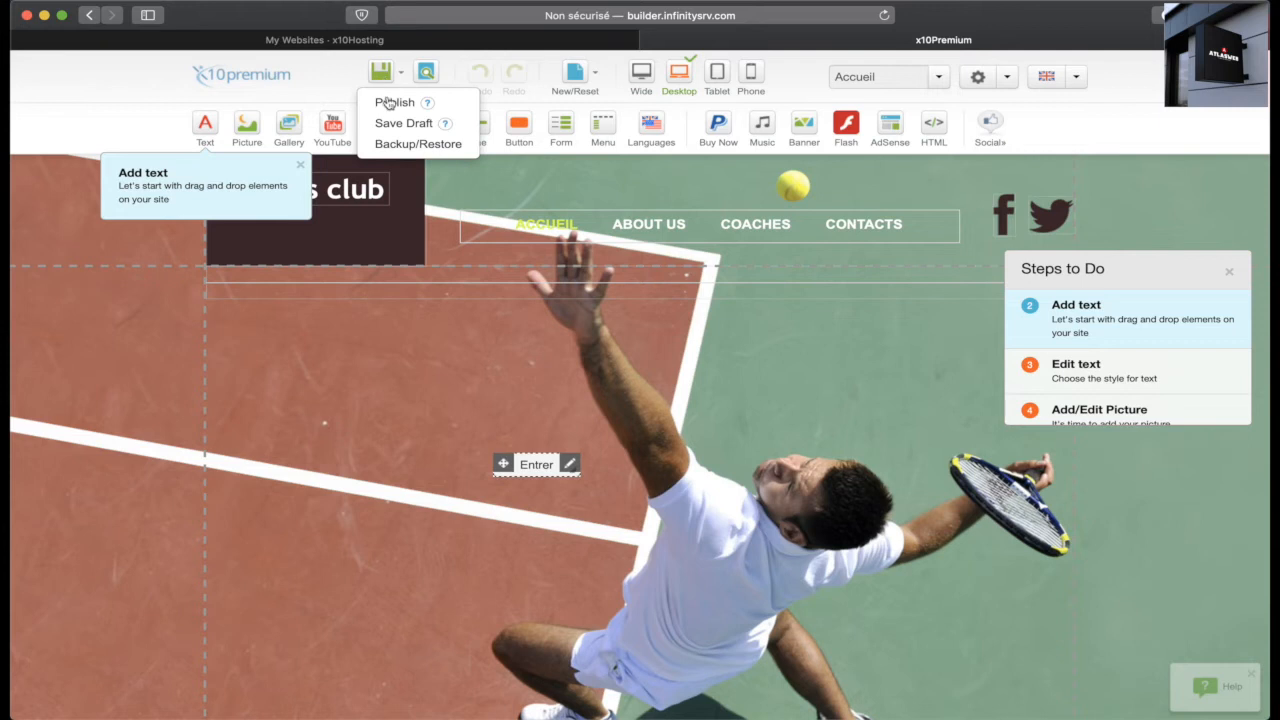
Step: Publish the Tennis club site, scroll through its preview, then close the preview
click(389, 104)
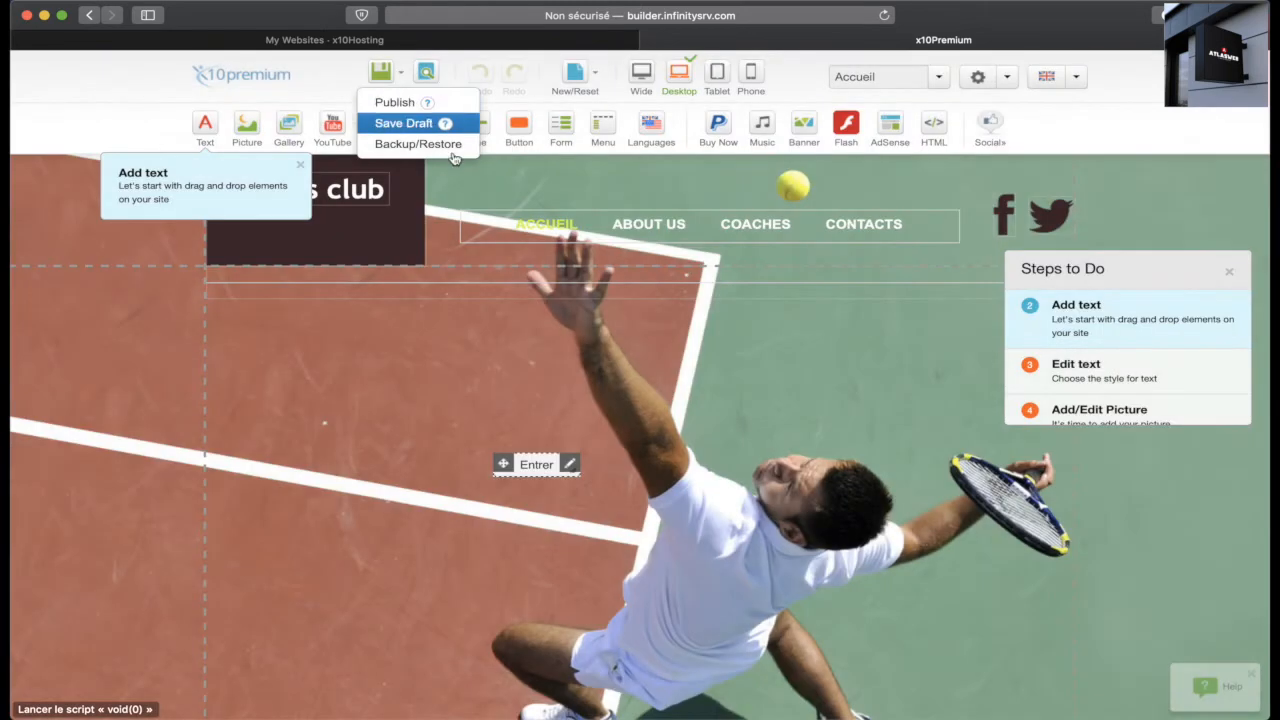
click(426, 75)
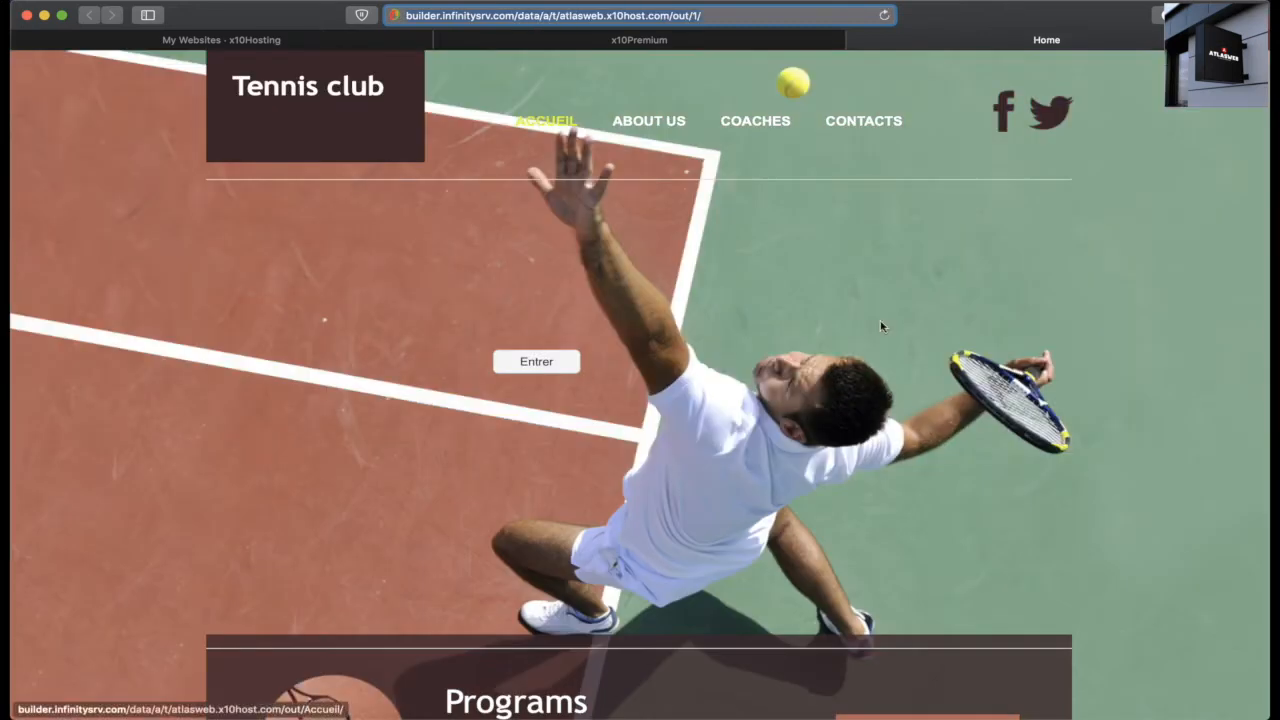
scroll(777, 338, down, 4)
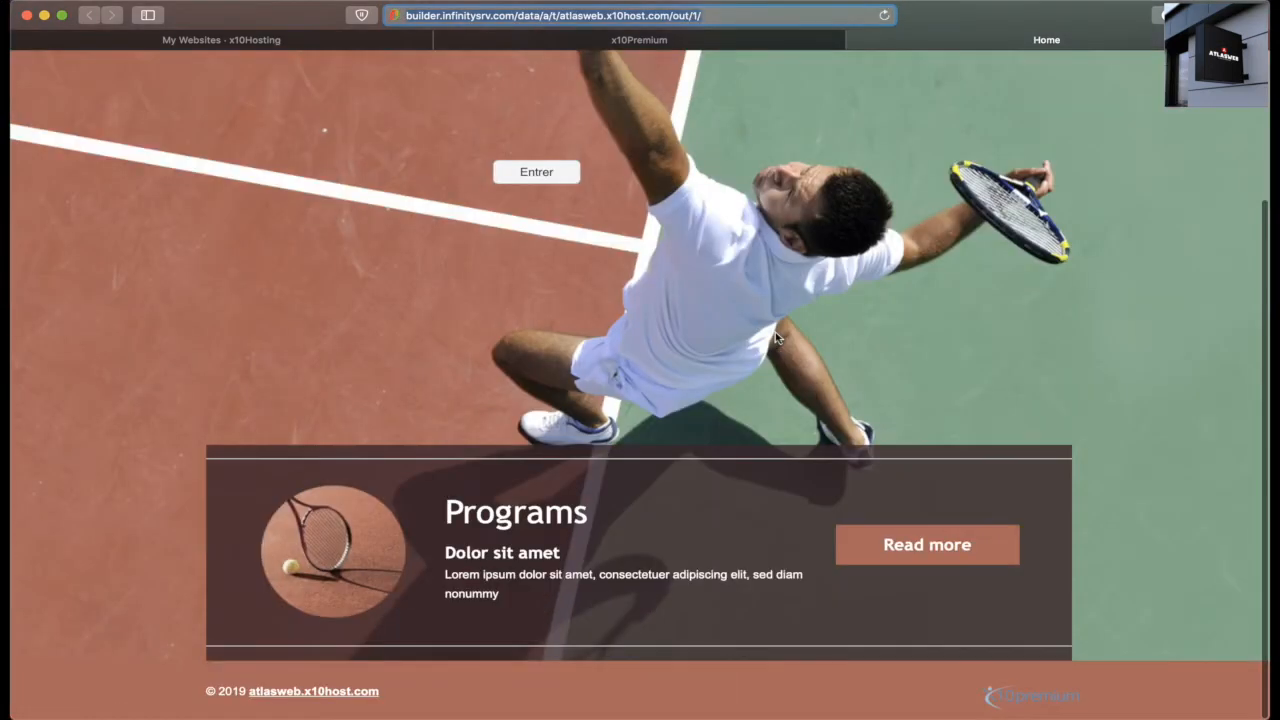
scroll(777, 338, up, 4)
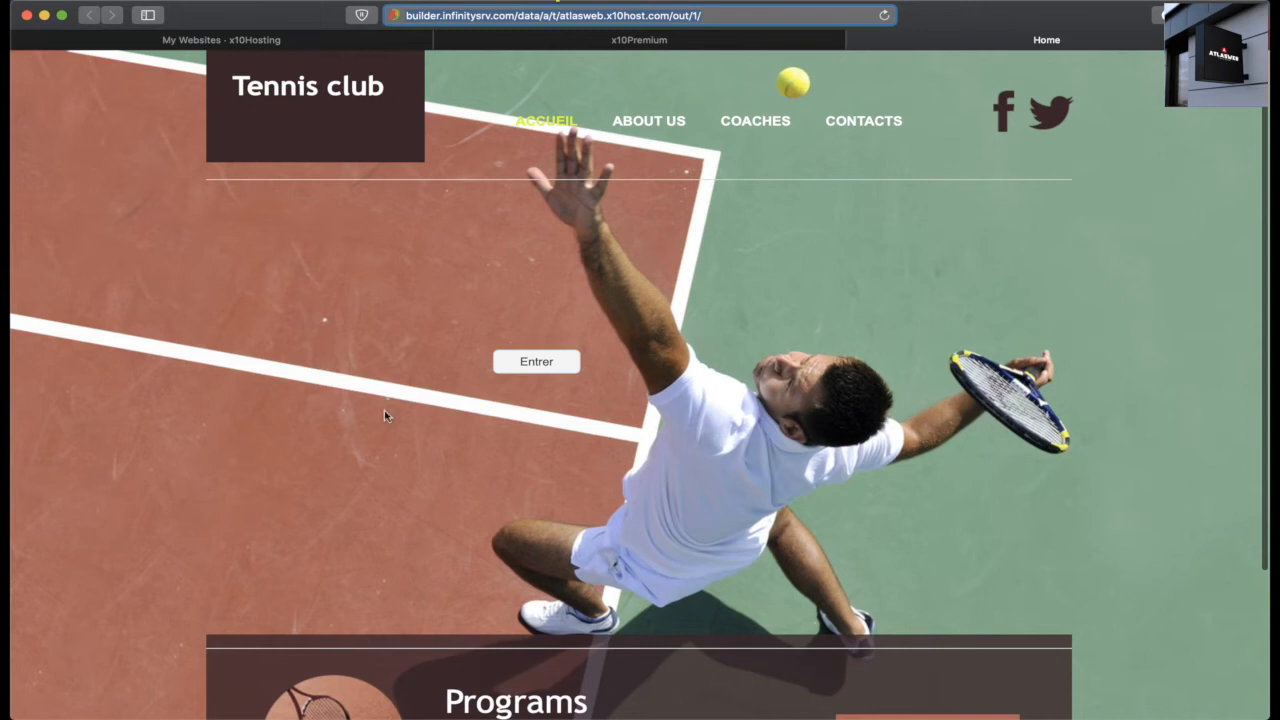
scroll(856, 331, down, 4)
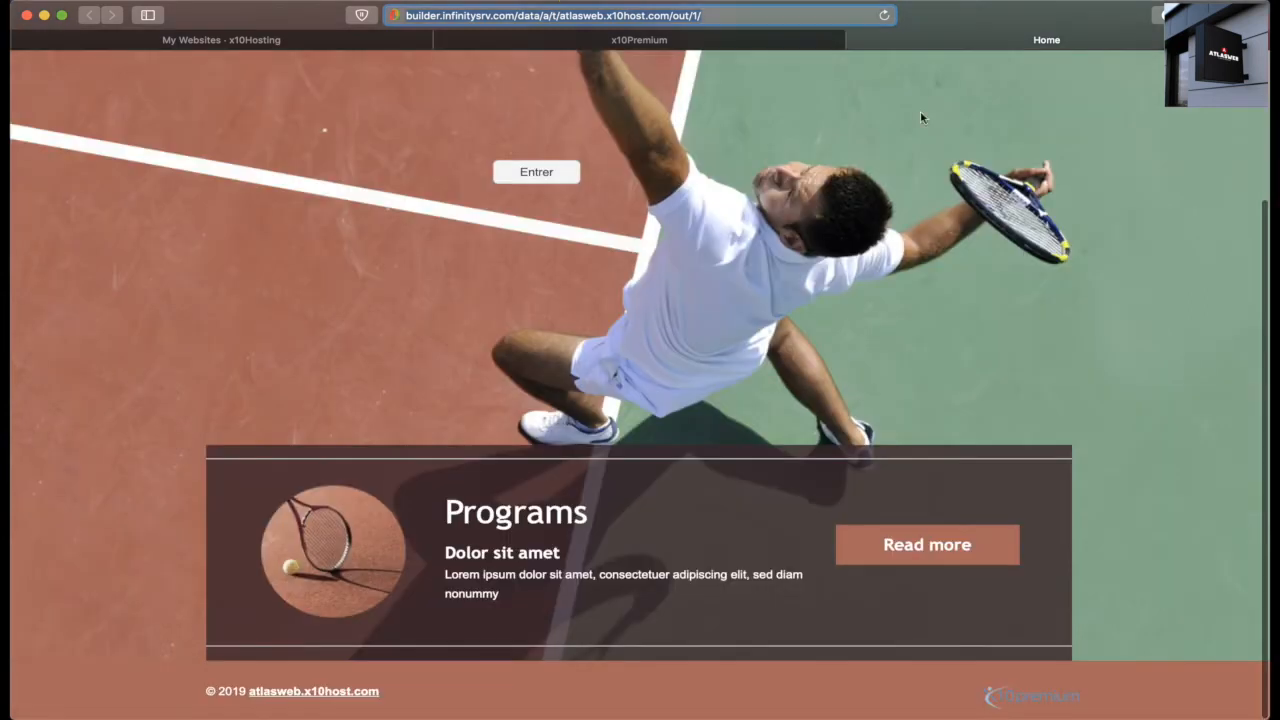
click(859, 42)
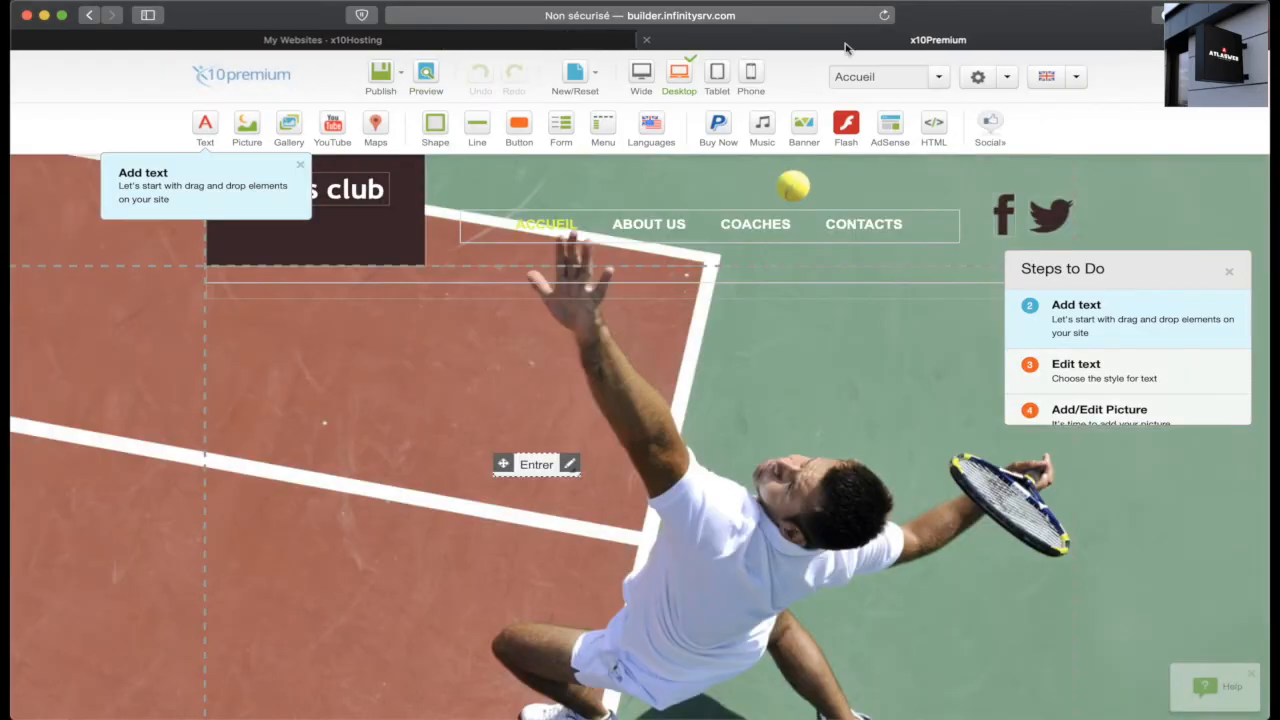
Step: Close the builder and remove the SiteBuilder website from the x10Hosting account
click(651, 42)
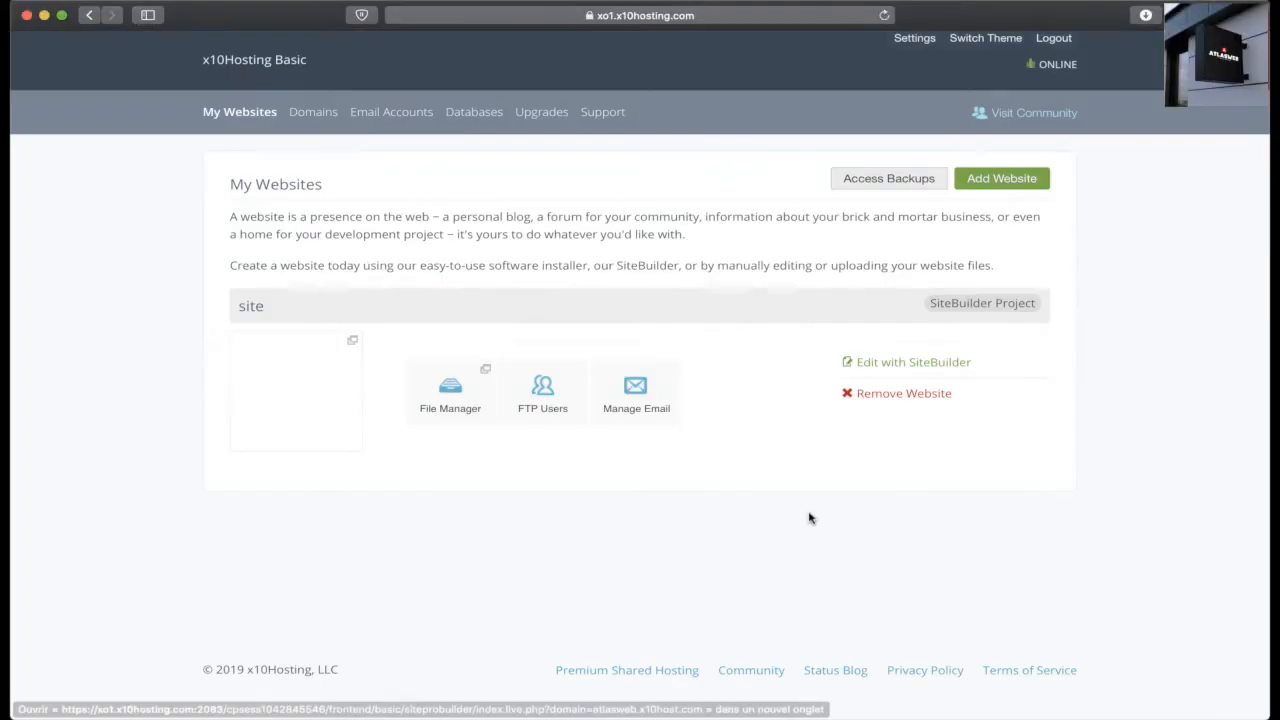
click(900, 394)
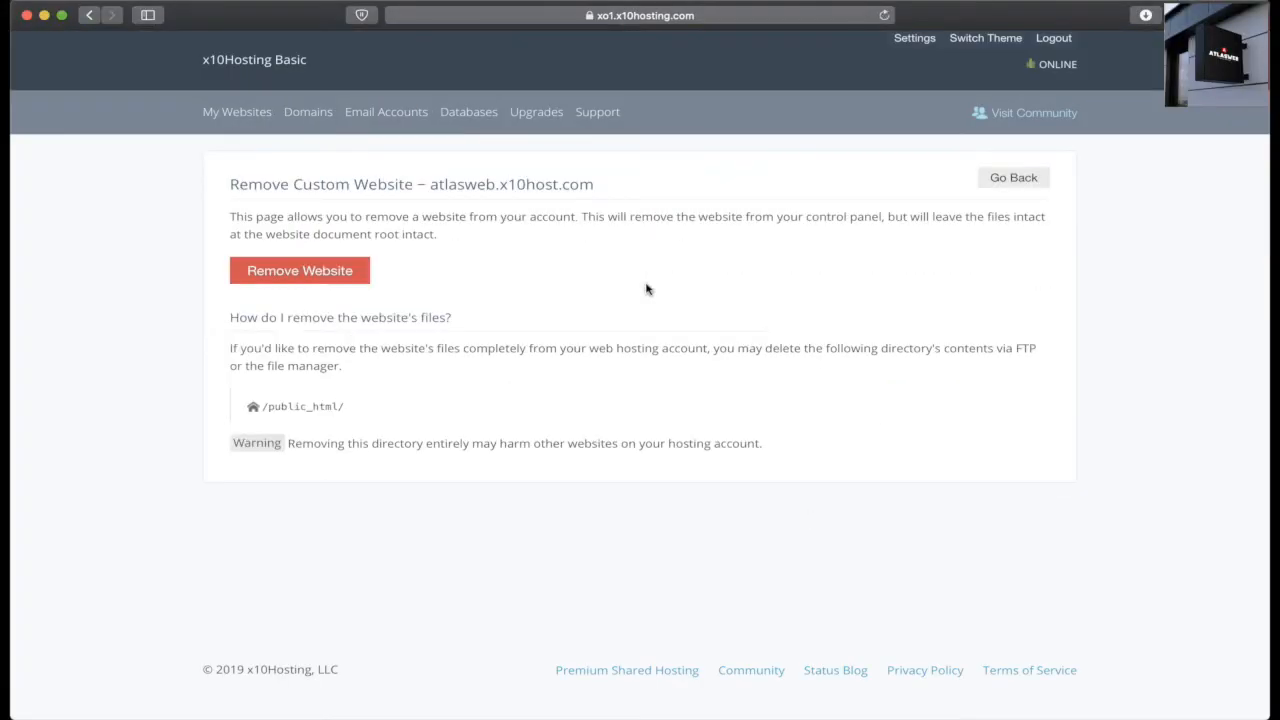
click(322, 276)
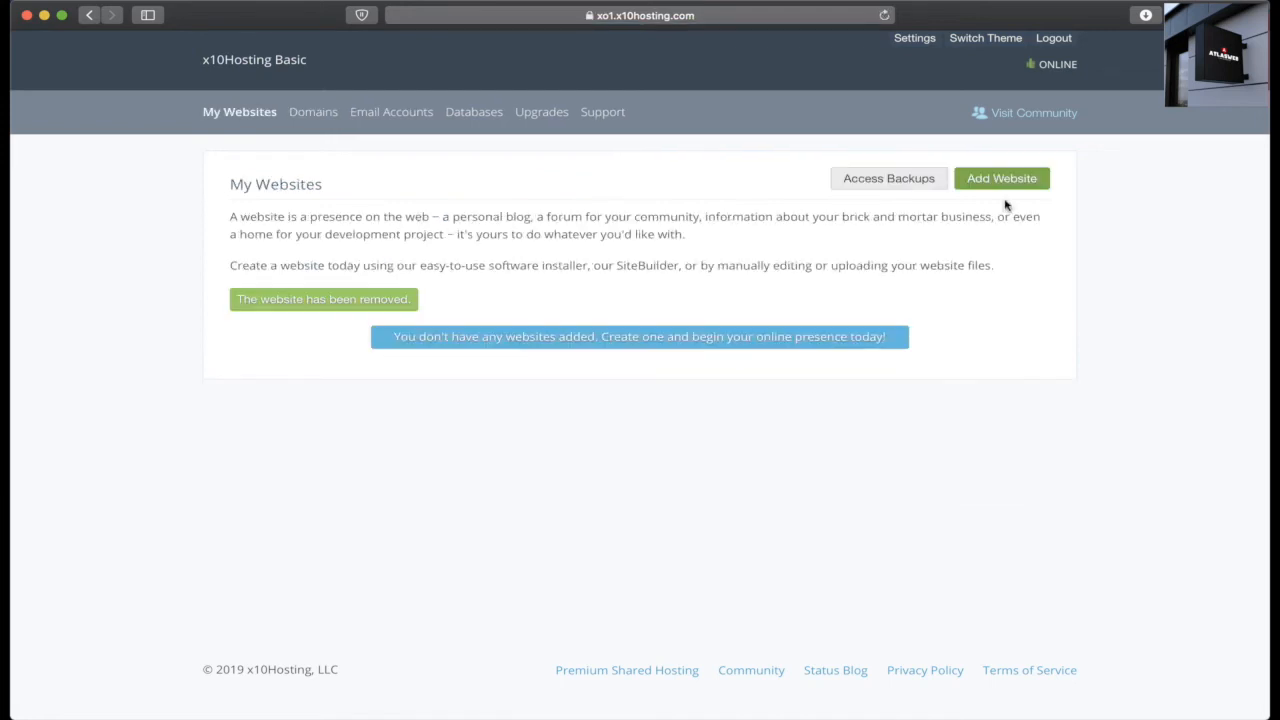
click(995, 180)
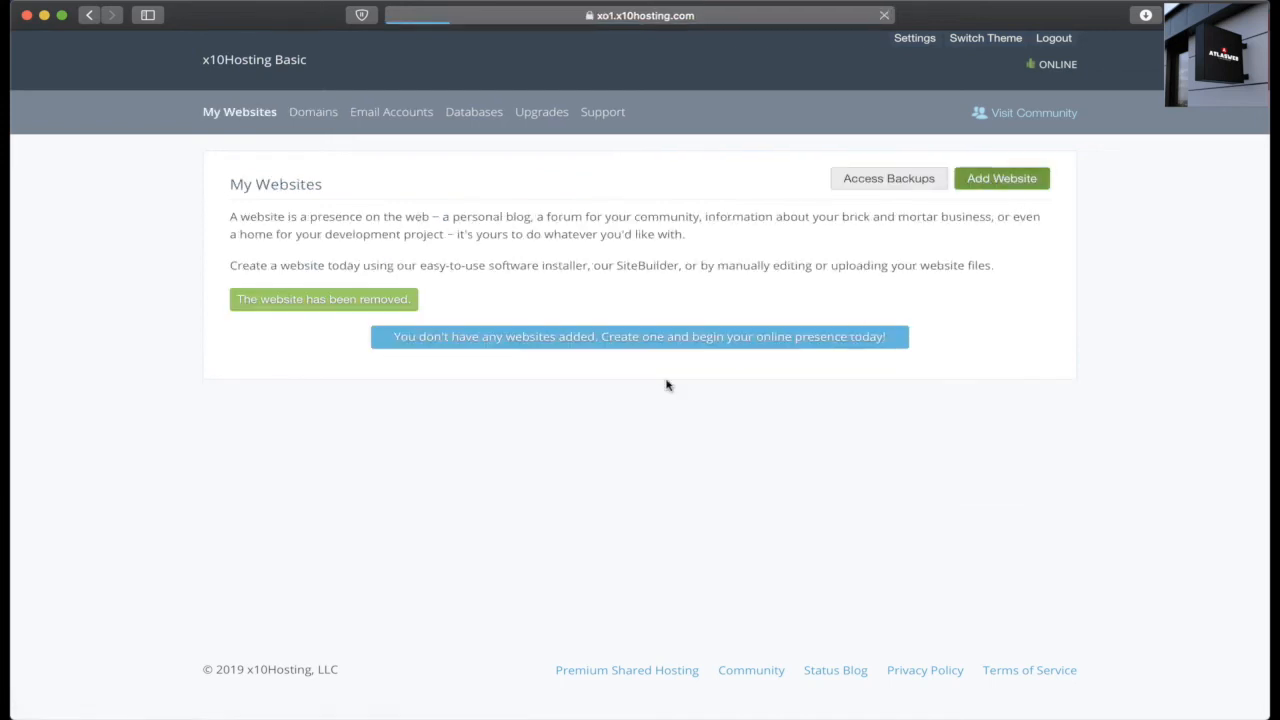
Step: Switch Add Website to the Software / Script Installer and pick WordPress 5.2.2
click(648, 264)
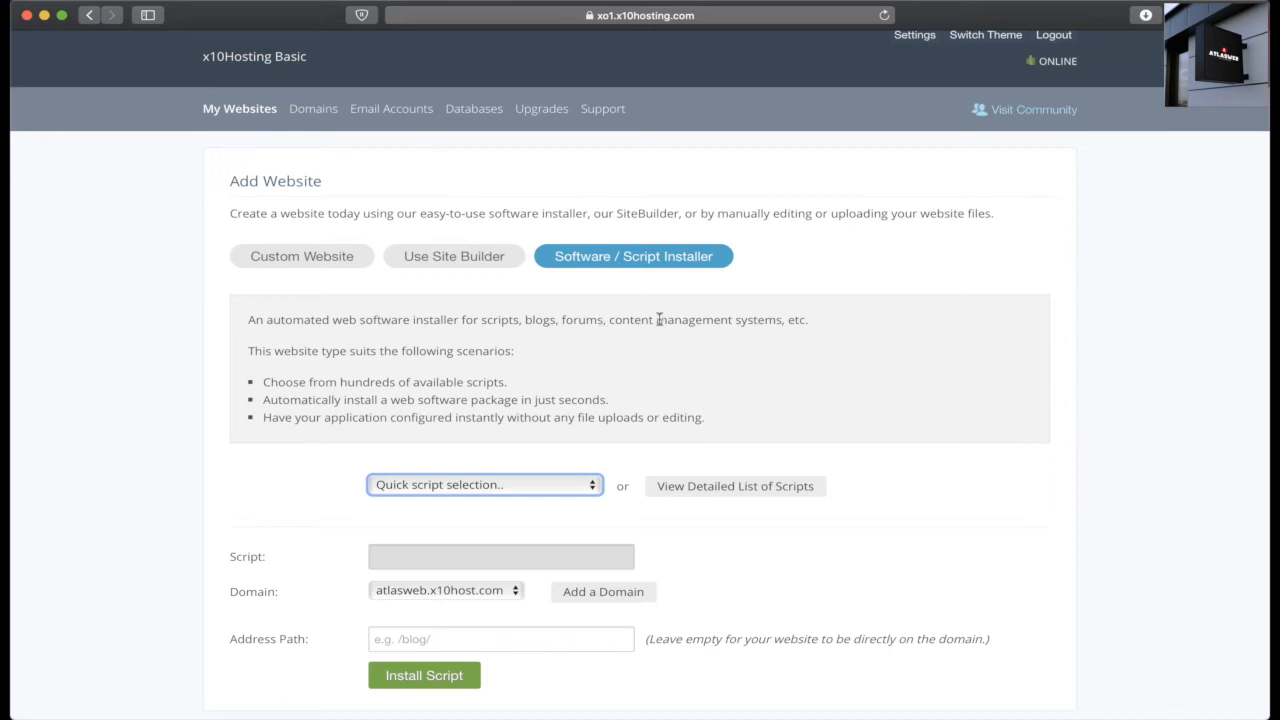
scroll(659, 319, down, 2)
click(509, 423)
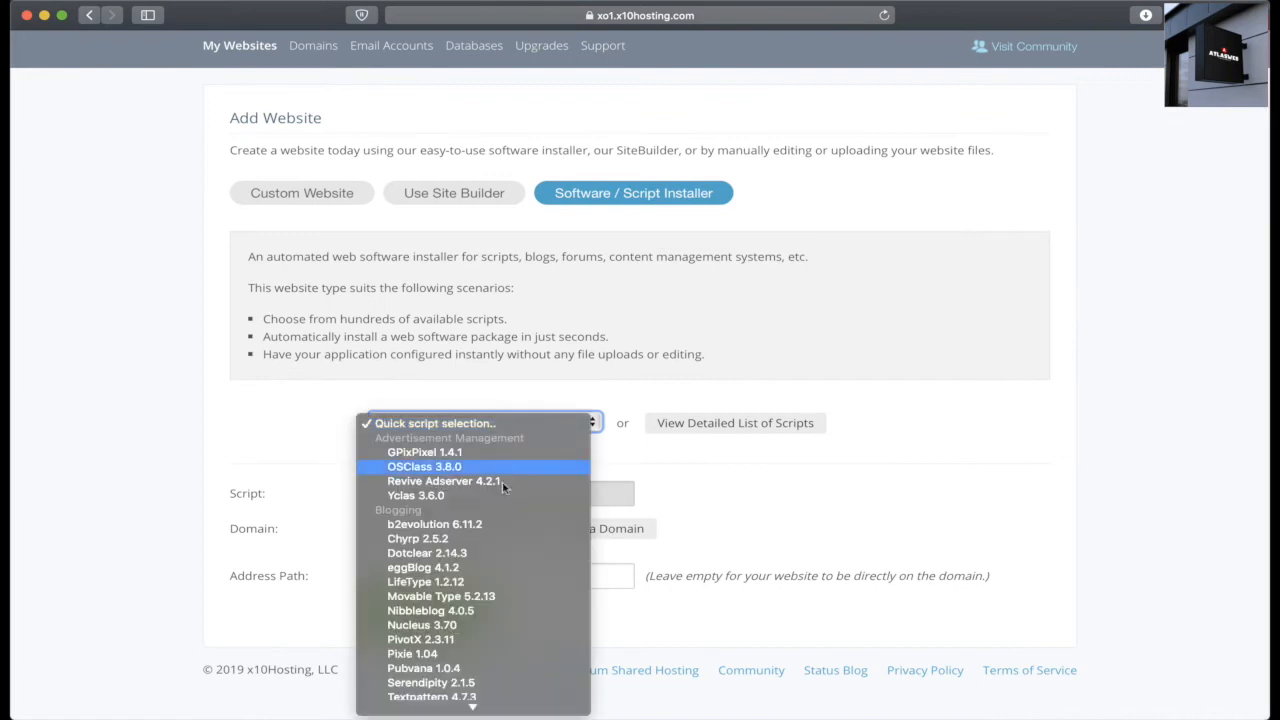
scroll(500, 494, down, 3)
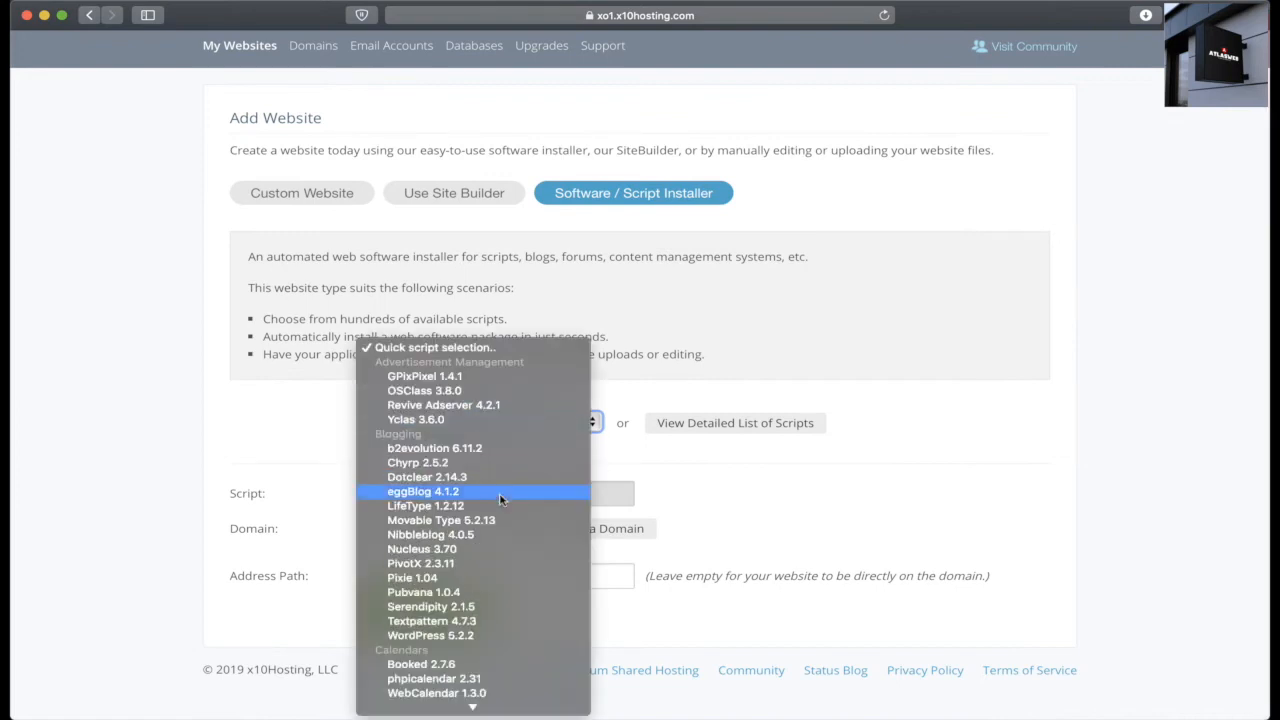
click(482, 641)
Step: Browse the other installable scripts, then close the list keeping WordPress 5.2.2
click(490, 439)
scroll(488, 546, down, 8)
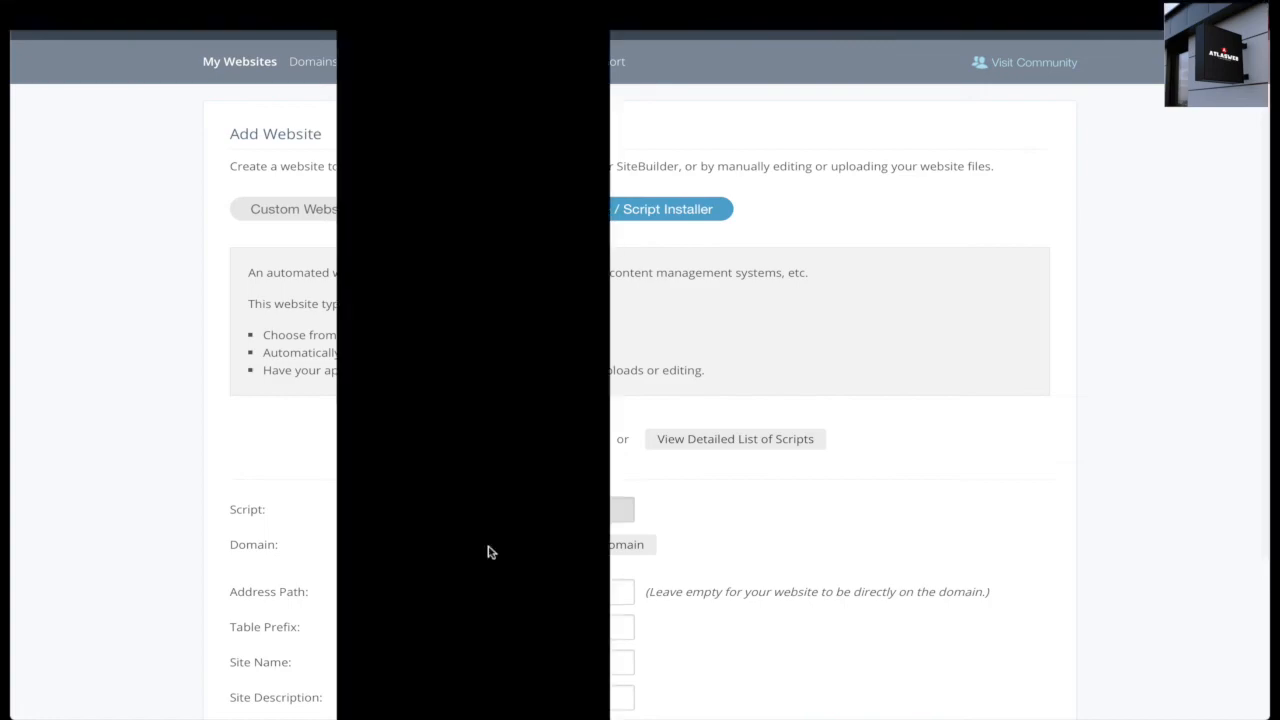
scroll(480, 545, down, 5)
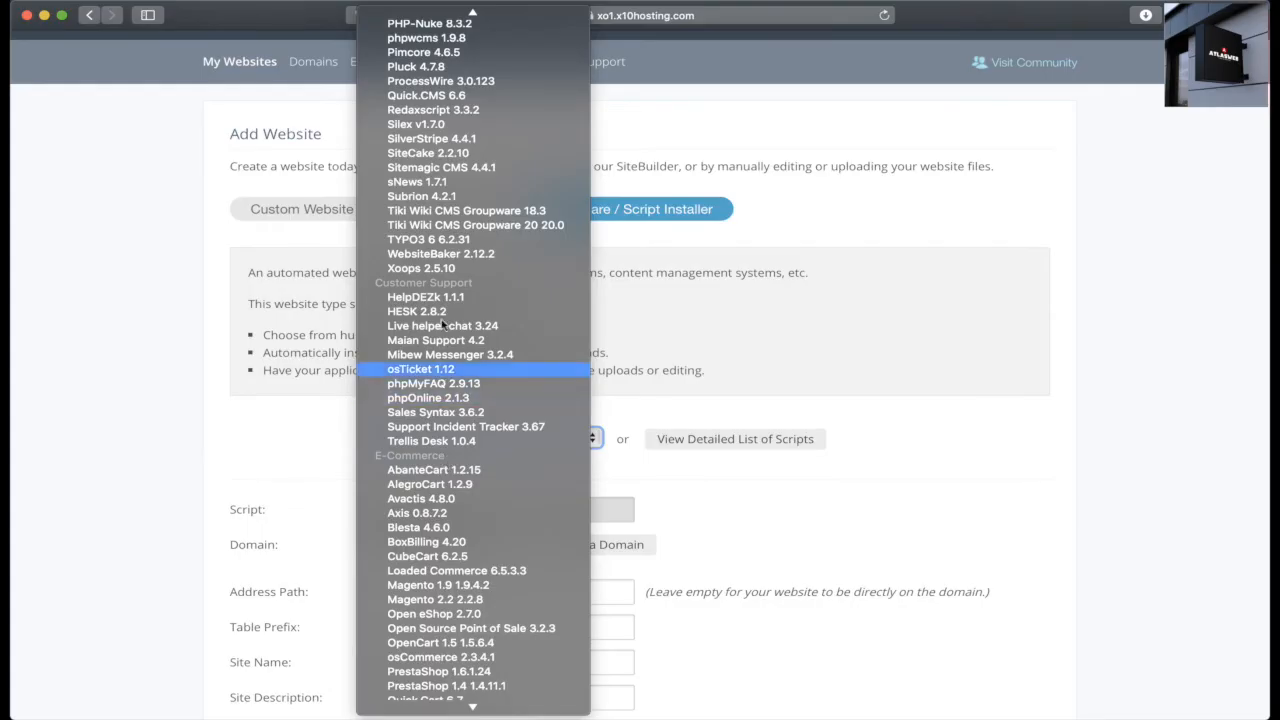
scroll(455, 446, down, 1)
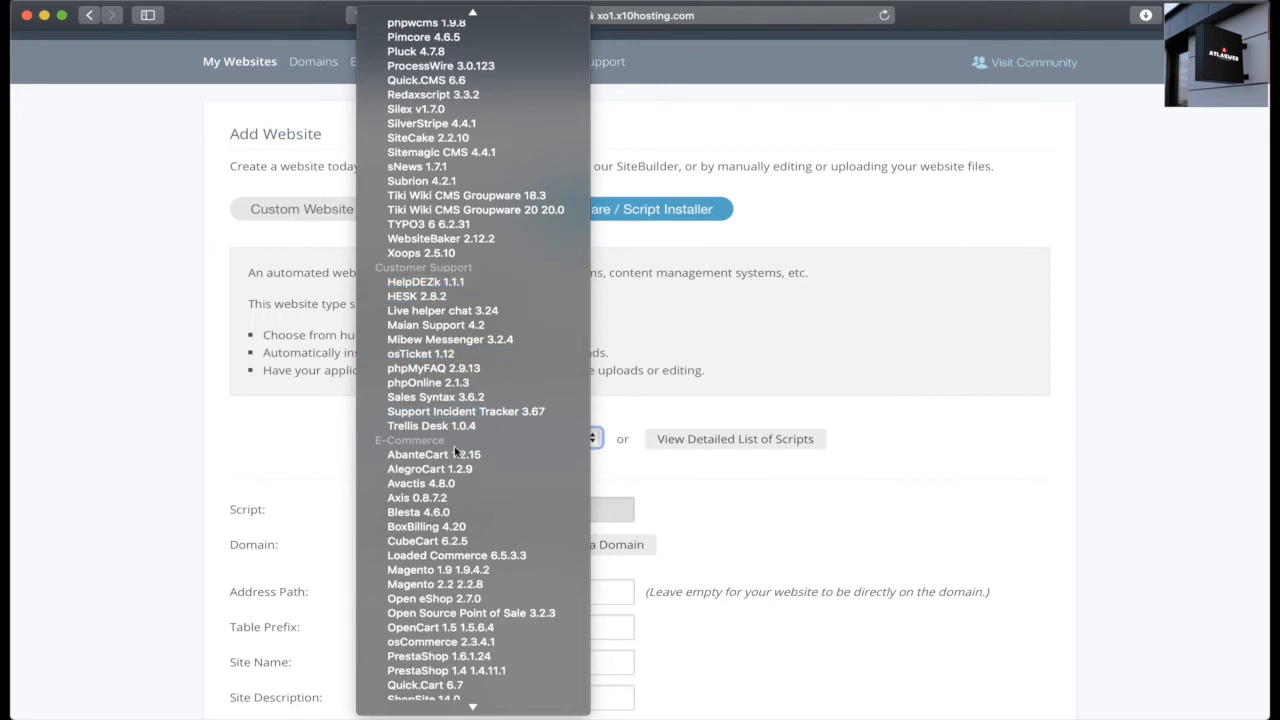
scroll(454, 446, down, 2)
scroll(454, 450, down, 8)
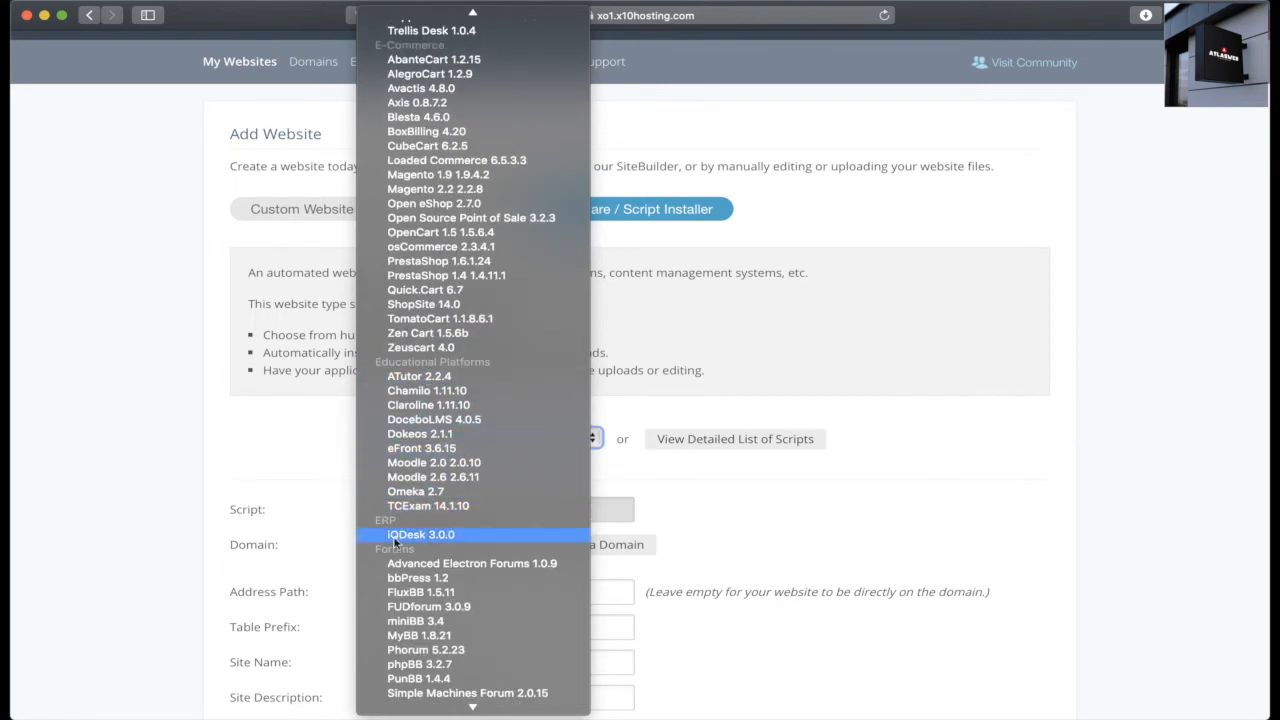
scroll(470, 490, down, 6)
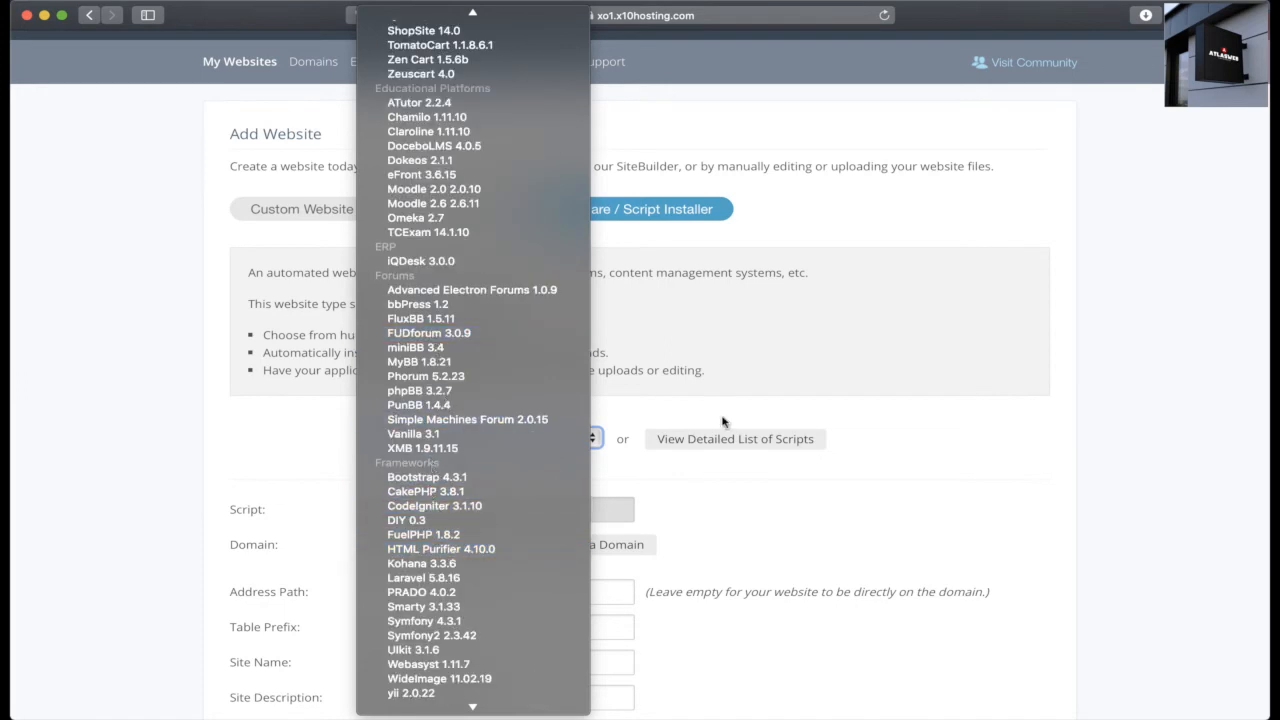
click(759, 391)
Step: Enter the admin's e-mail address, check site name My Blog and description My WordPress Blog, then install
scroll(716, 488, down, 5)
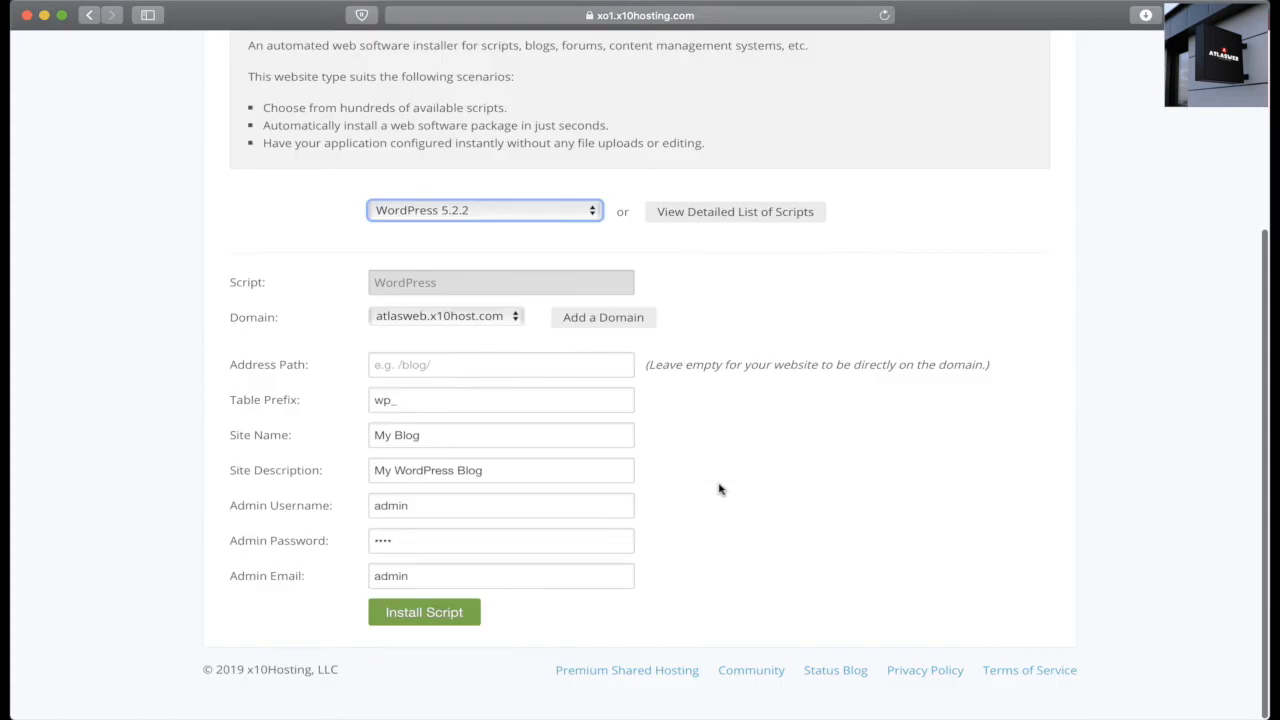
double_click(389, 577)
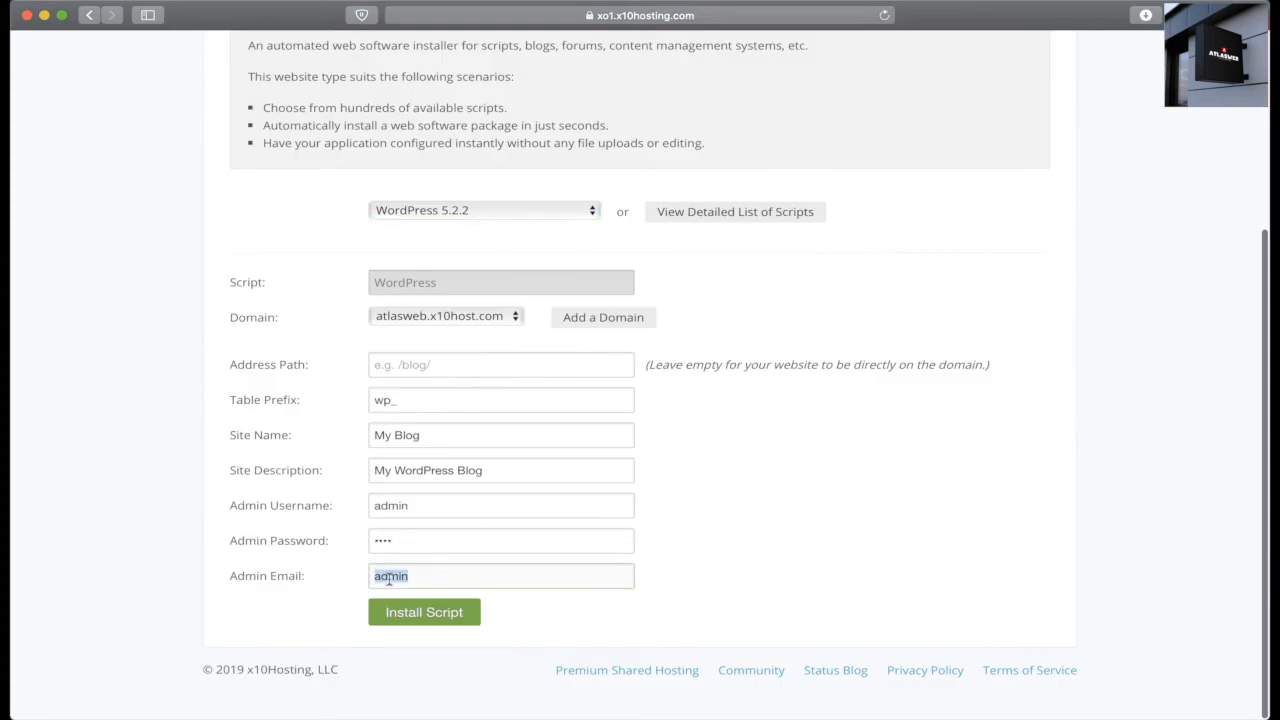
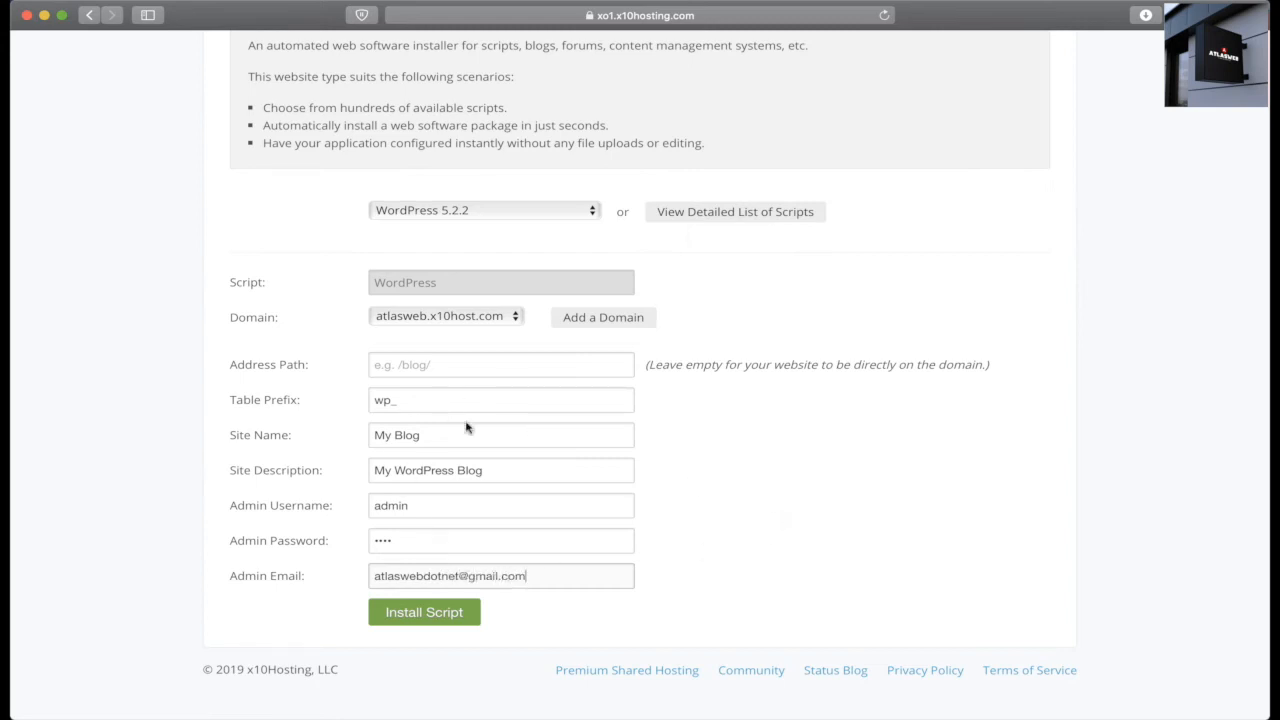
drag(423, 437, 370, 438)
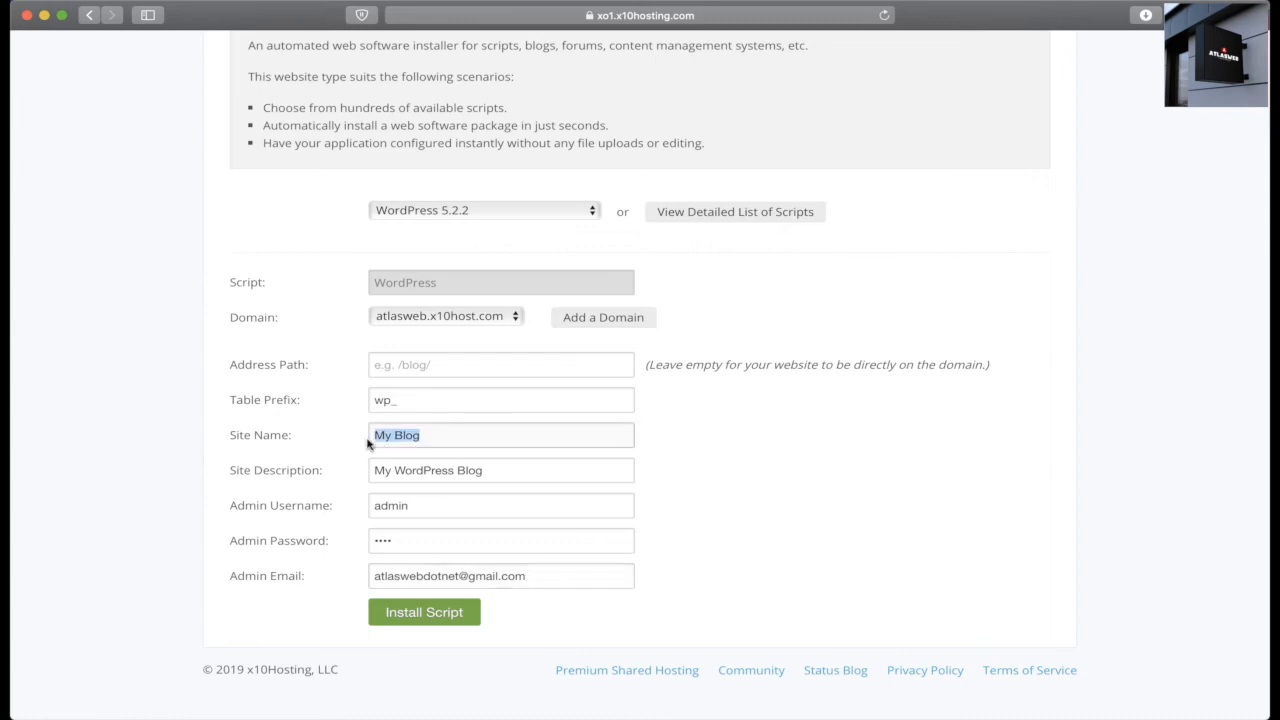
click(503, 468)
drag(484, 470, 366, 471)
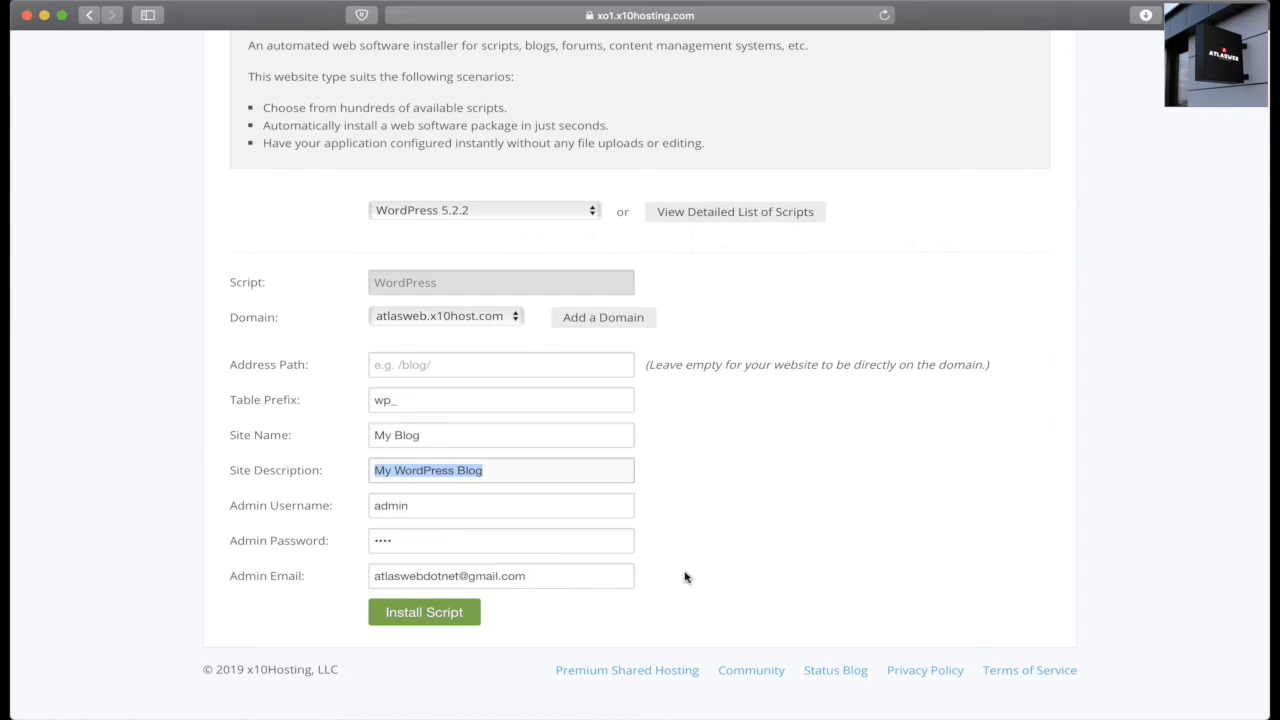
click(430, 622)
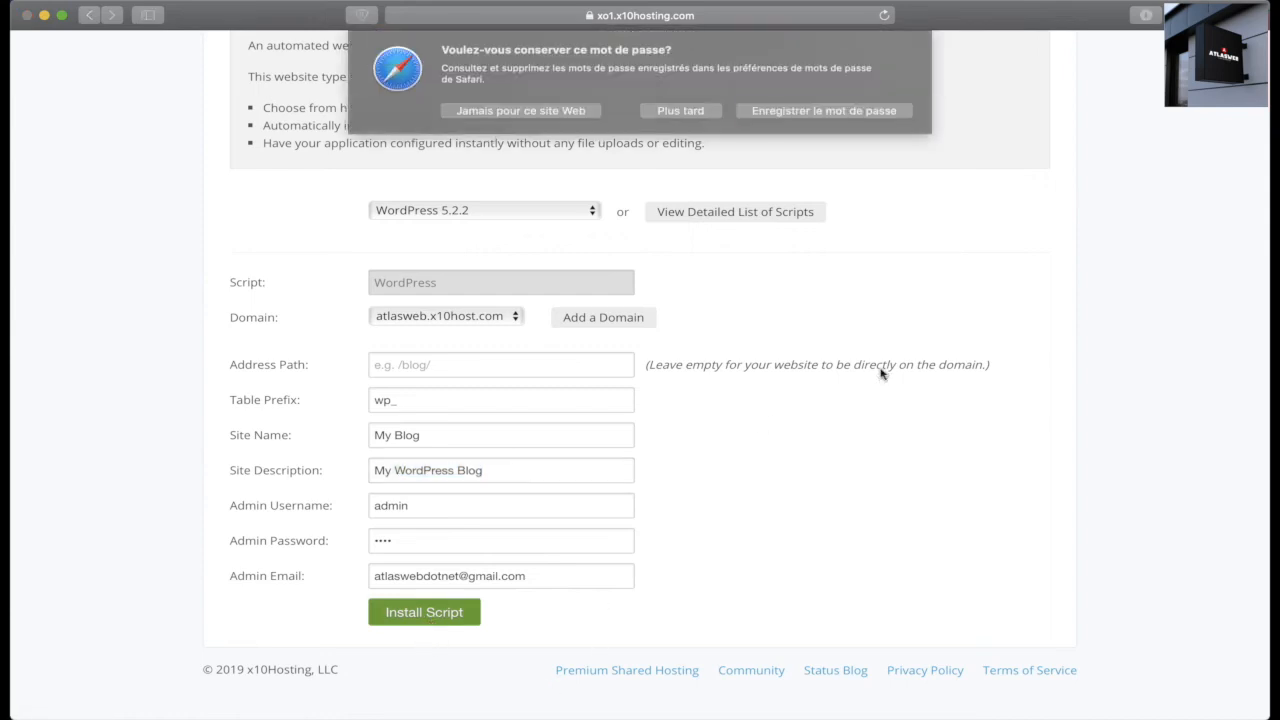
Step: Dismiss the save-password prompt and highlight 'WordPress installation has been completed.'
click(688, 112)
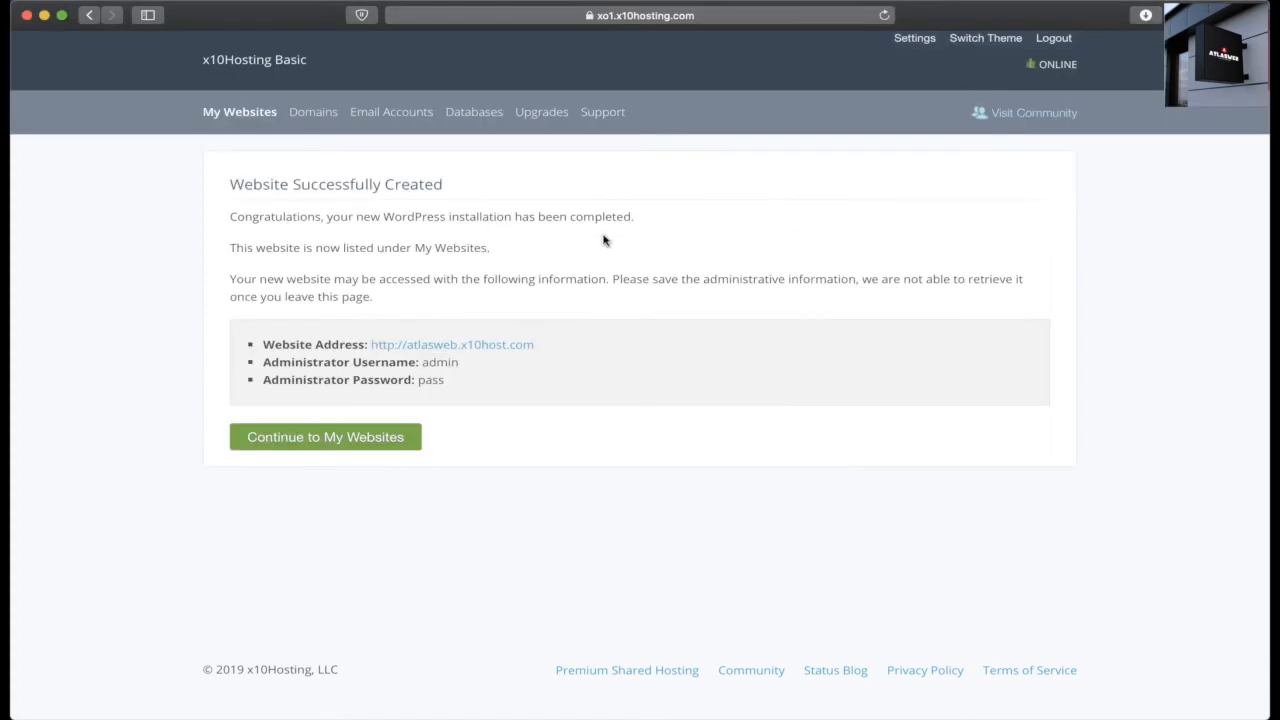
drag(384, 217, 618, 229)
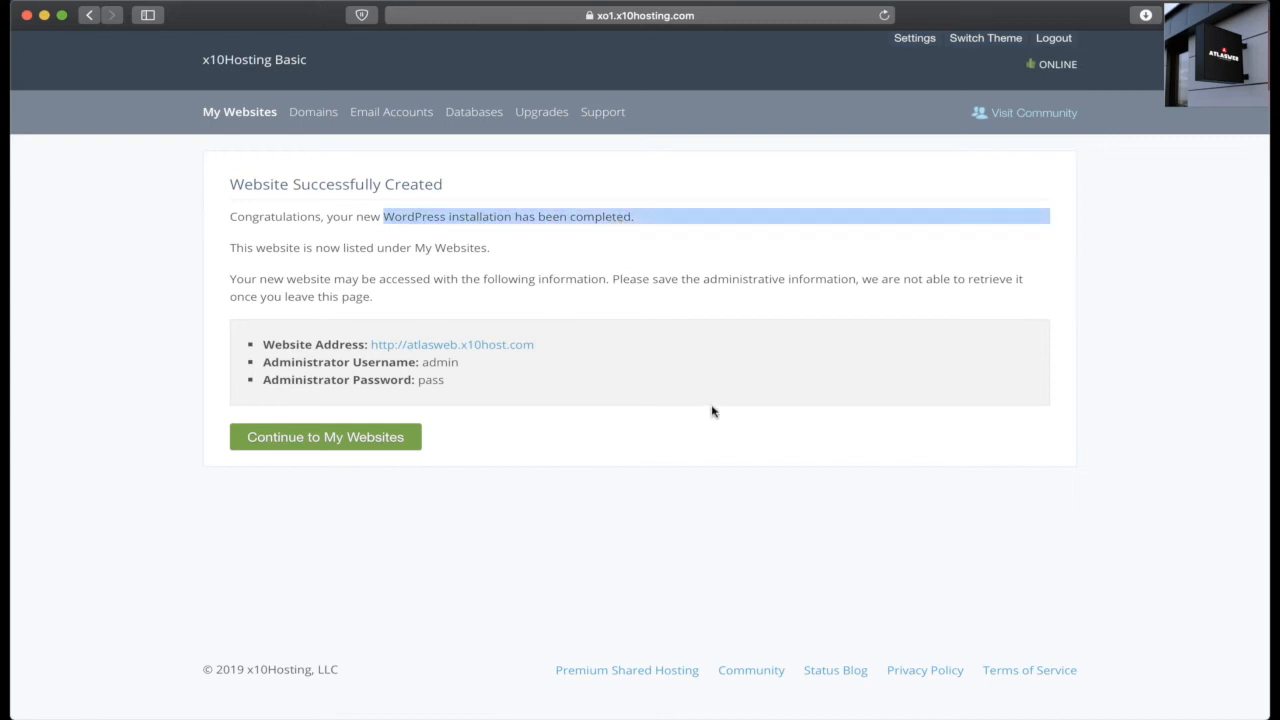
Step: Open the new website in its own tab and load its /admin login page
super+click(503, 349)
click(924, 44)
text(/admin)
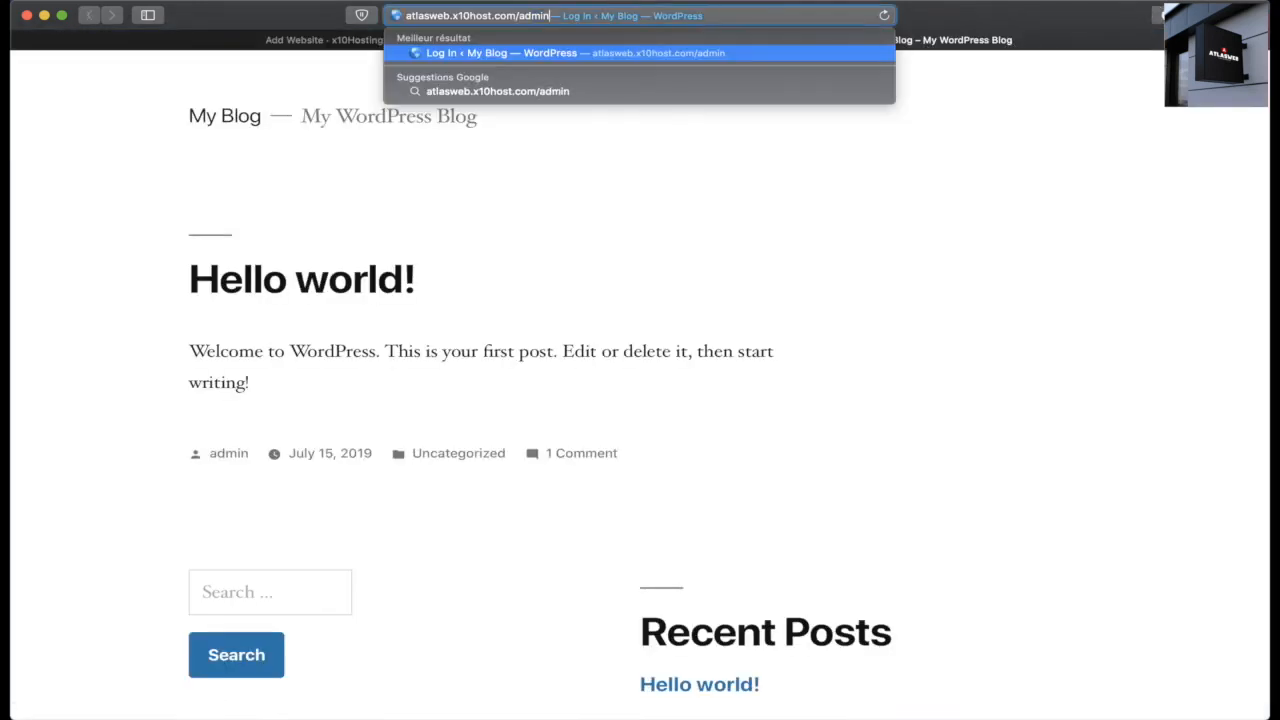
key(Return)
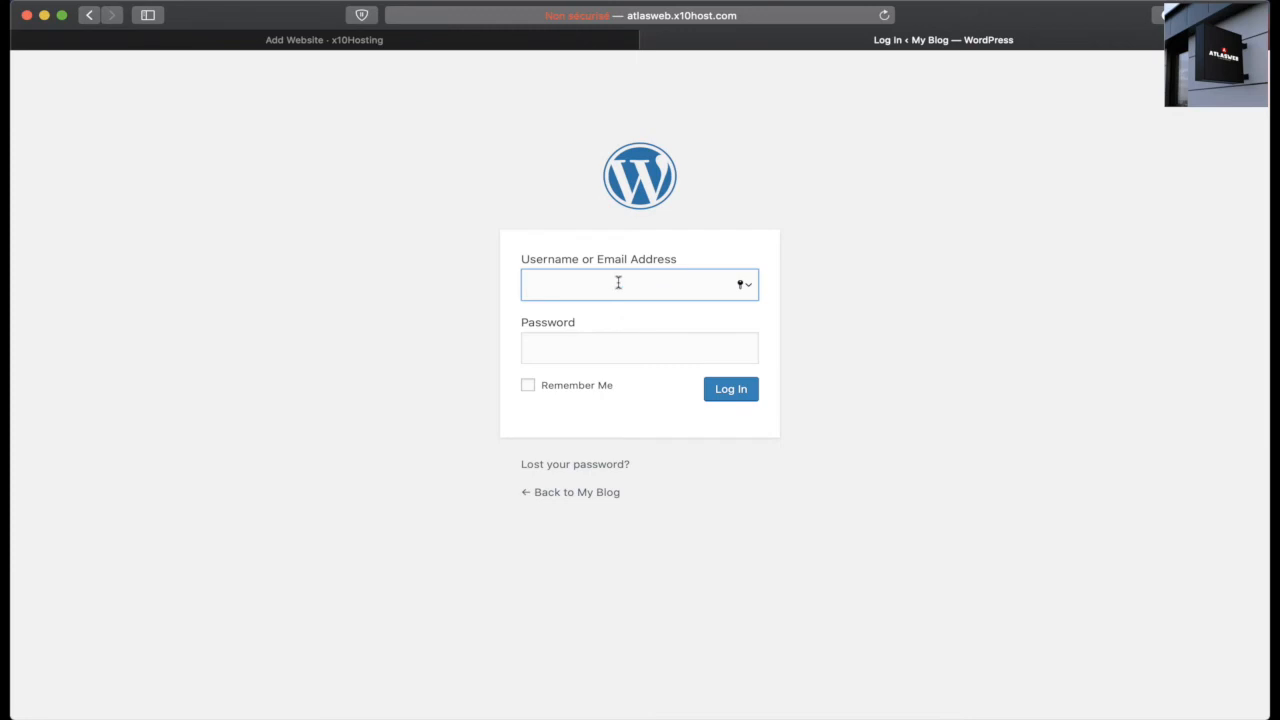
Step: Sign in with the administrator username and password, declining to save the password
text(admin)
key(Tab)
click(729, 392)
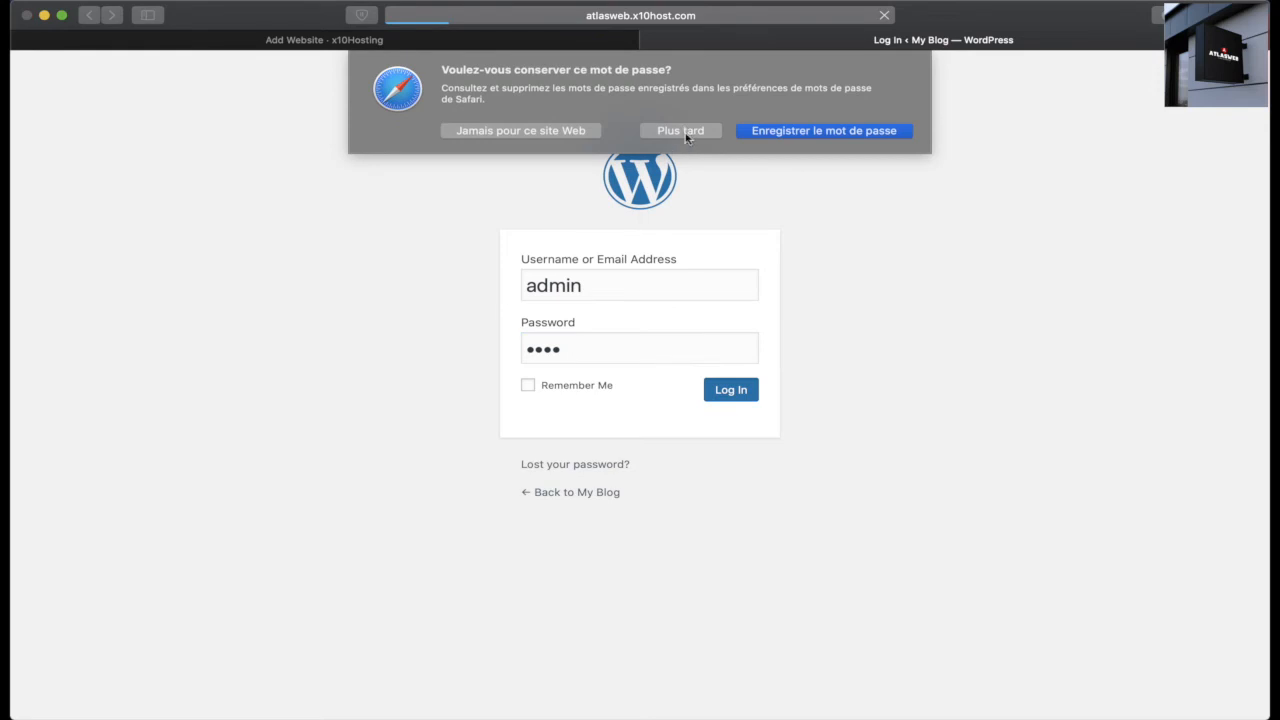
click(688, 131)
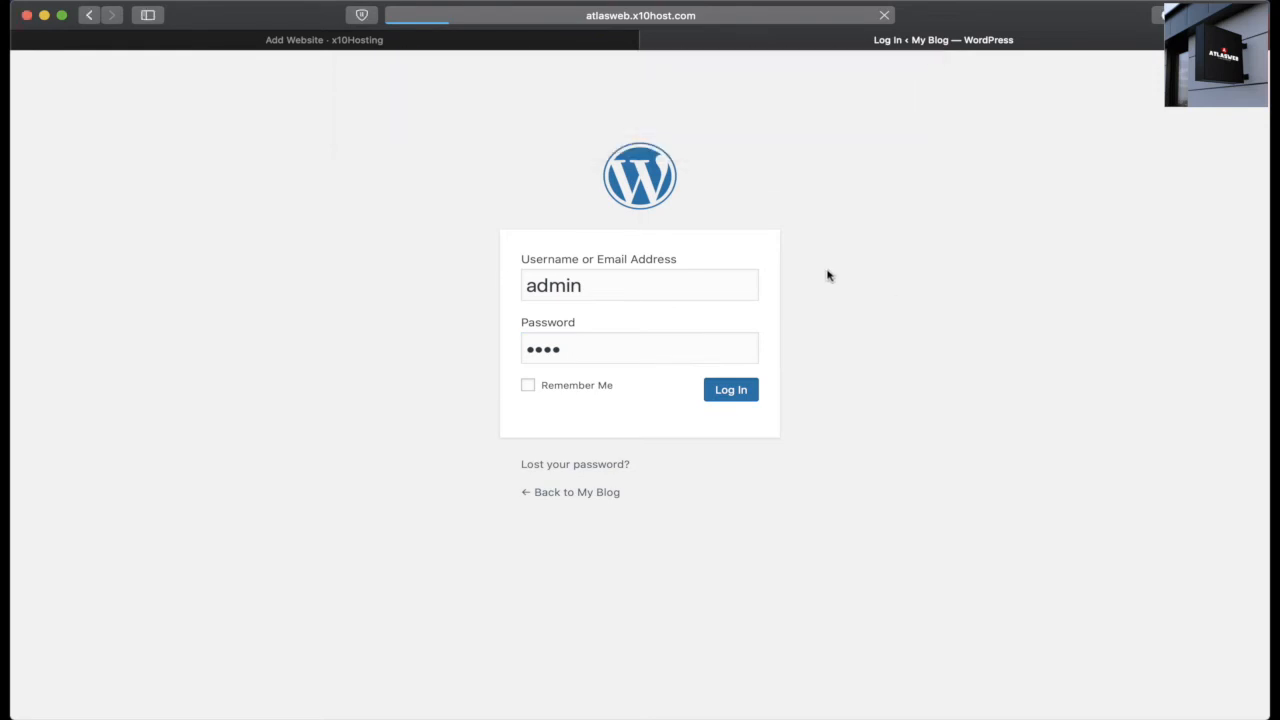
click(475, 45)
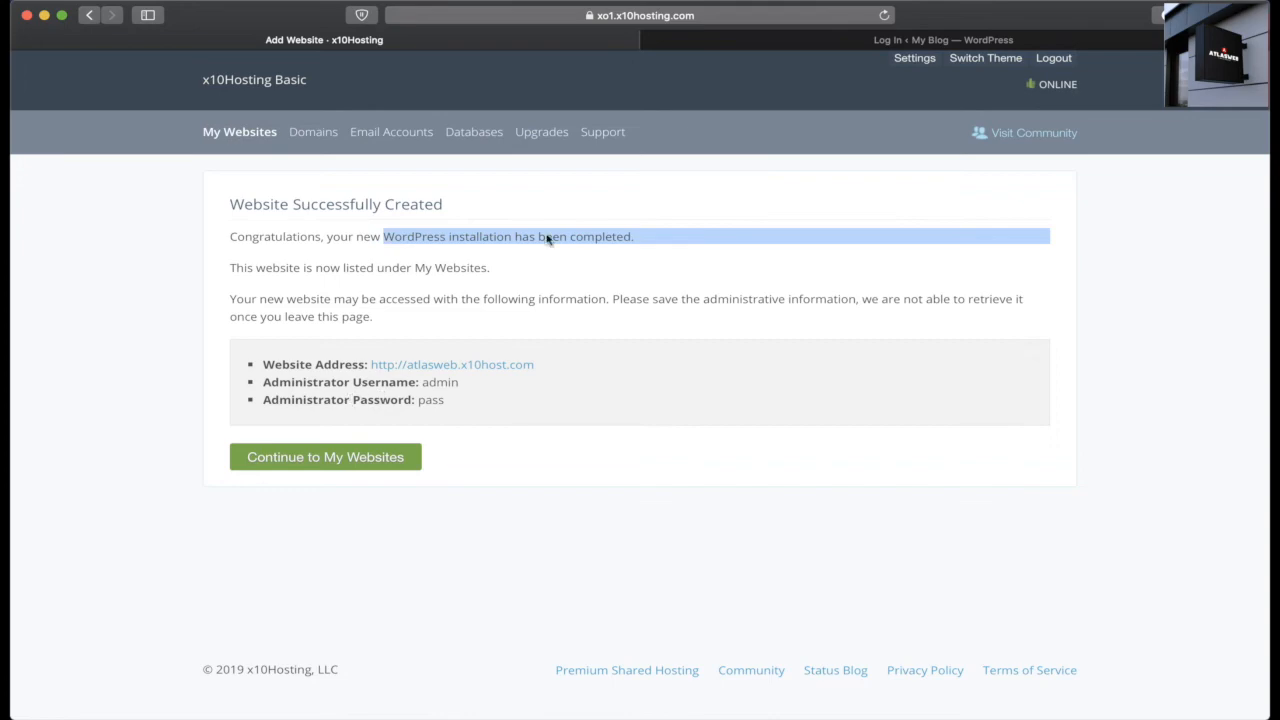
click(866, 42)
click(740, 392)
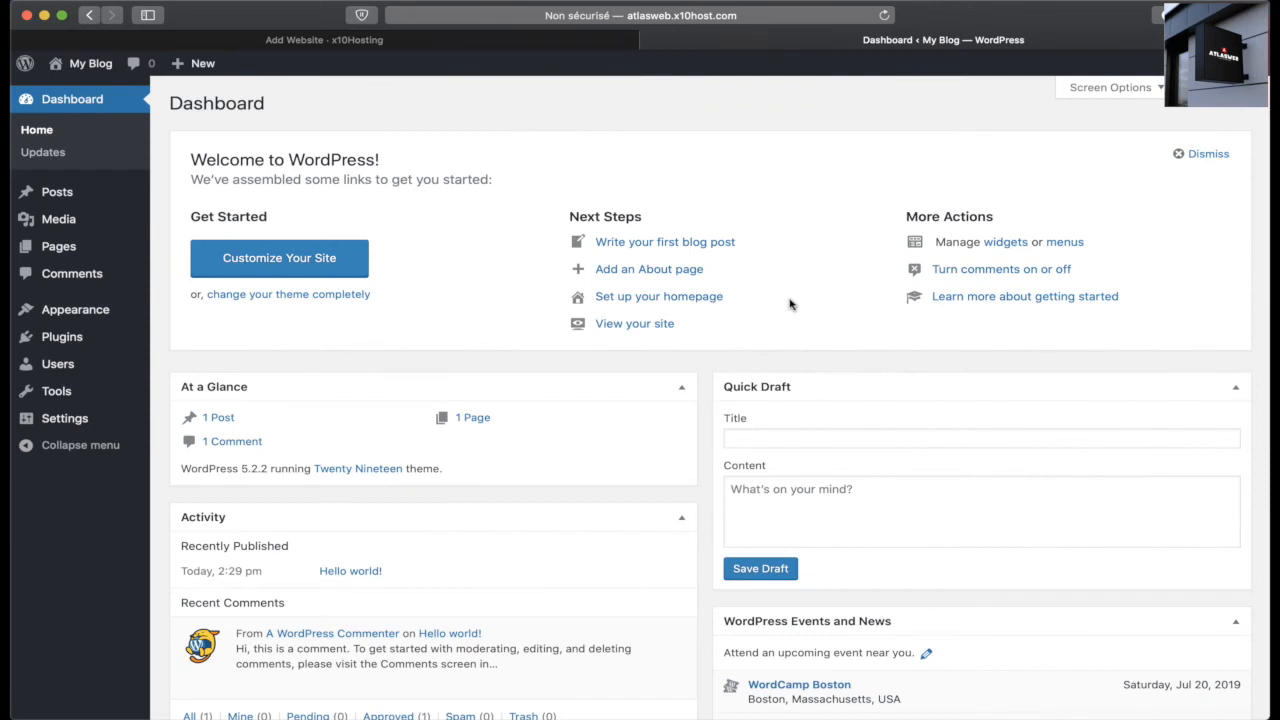
Step: Activate the Twenty Seventeen theme under Appearance > Themes
mouse_move(88, 330)
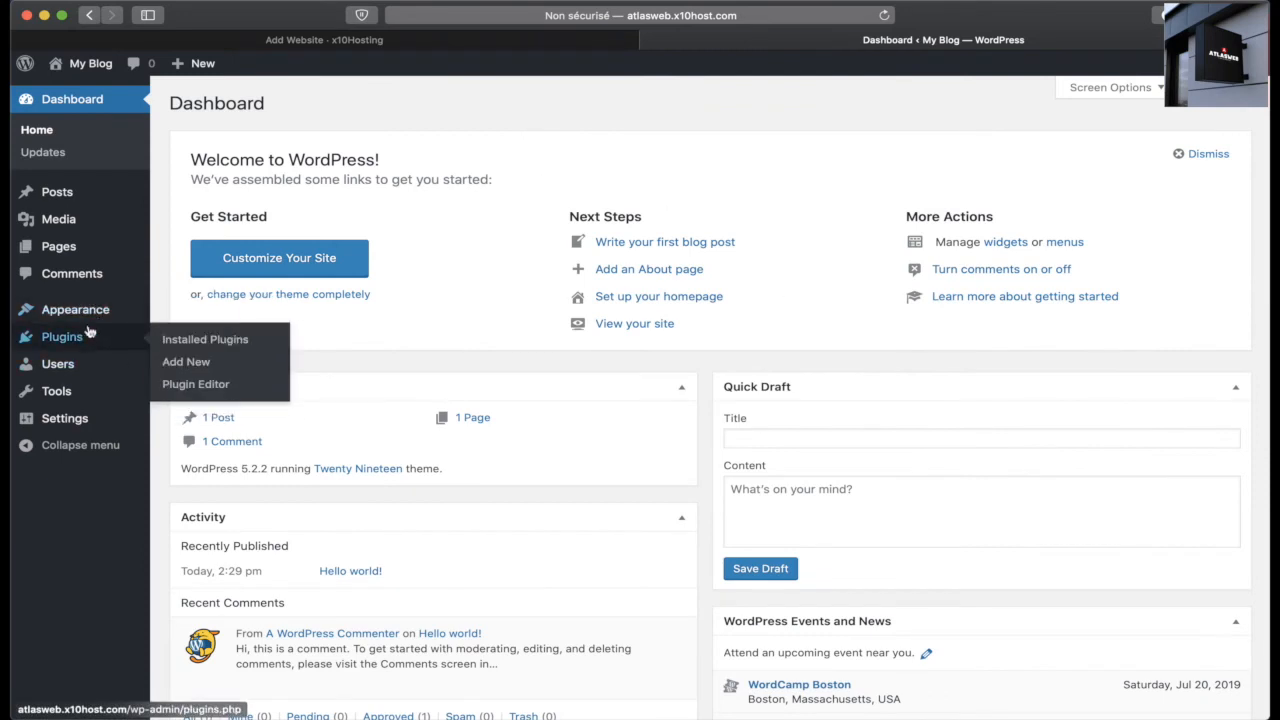
click(193, 314)
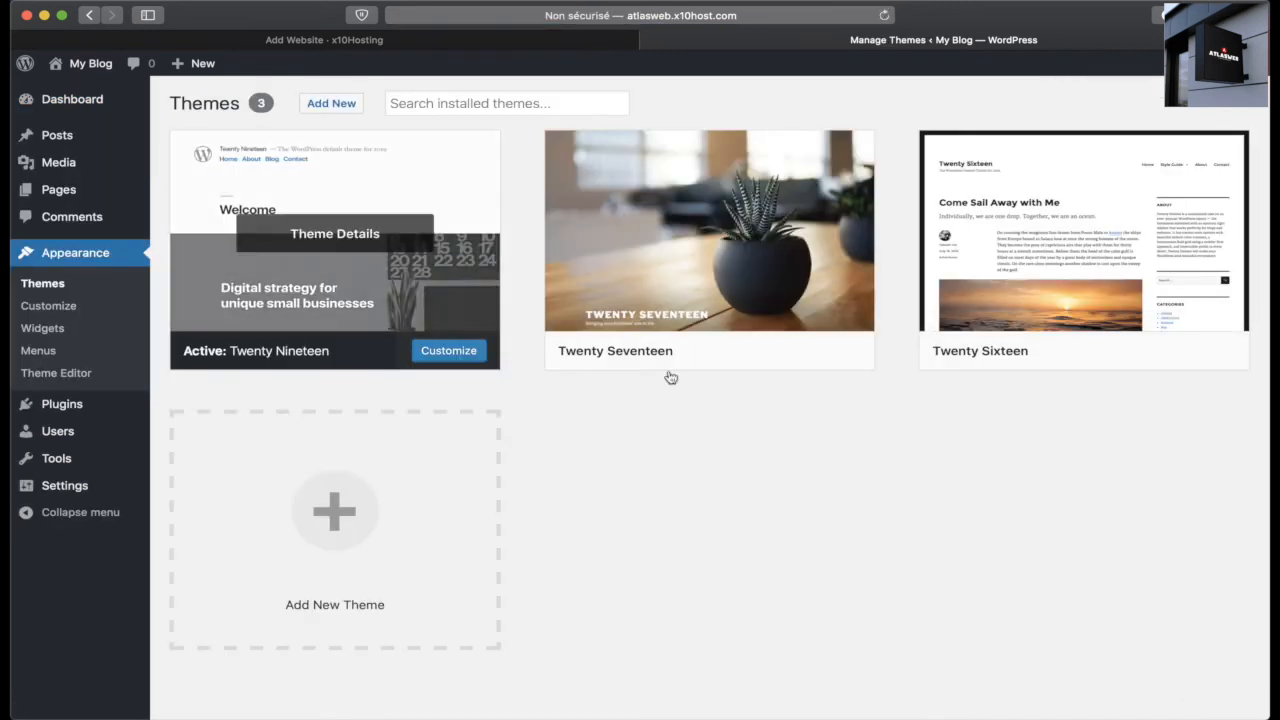
mouse_move(740, 306)
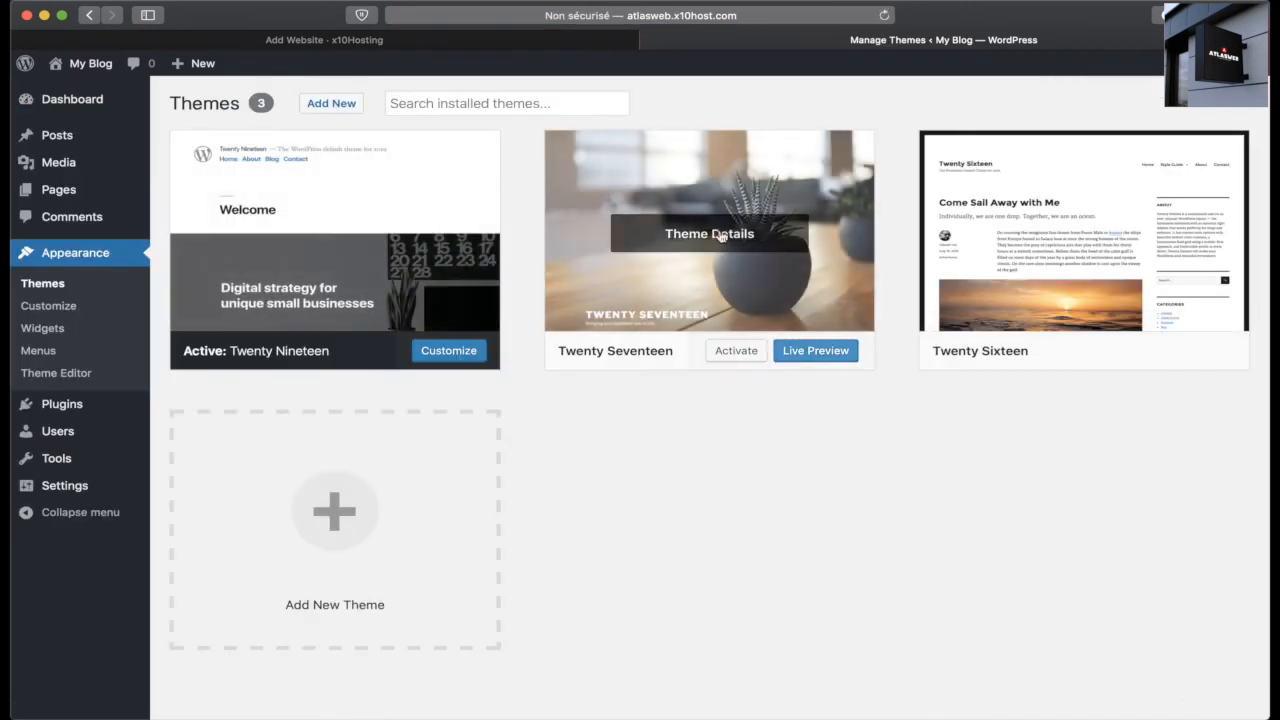
click(737, 352)
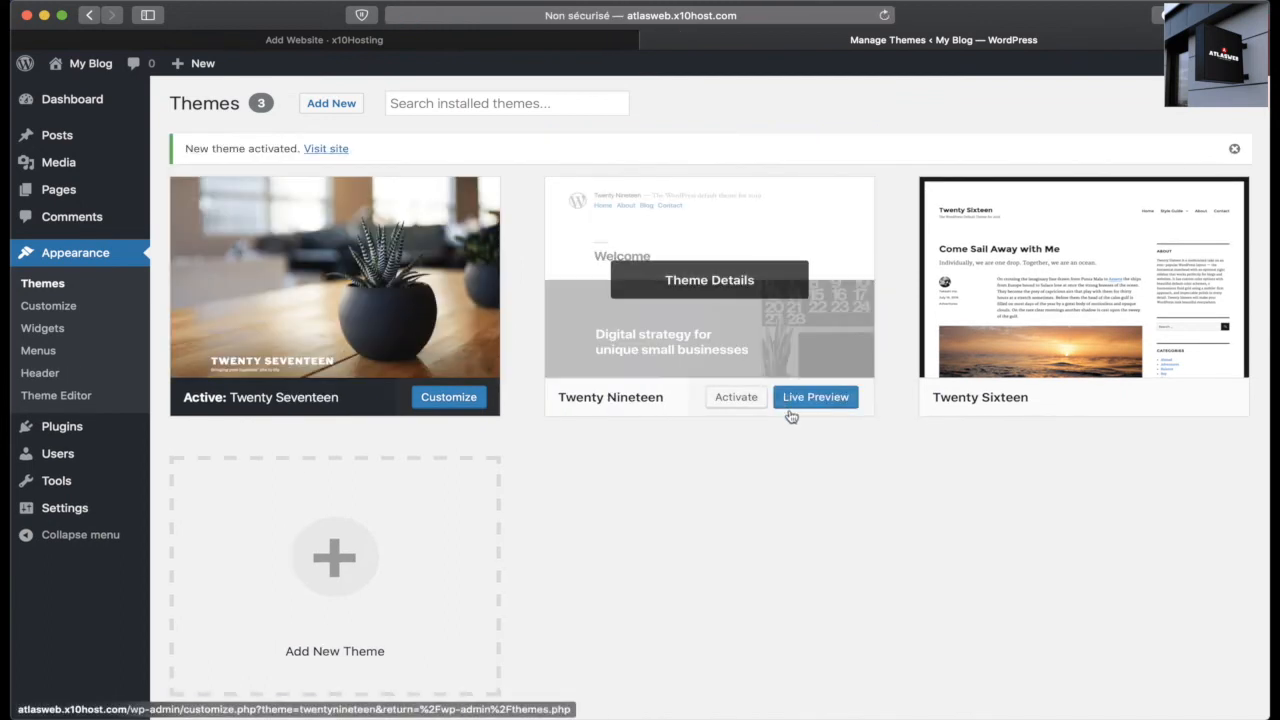
Step: Visit the live My Blog site to view the new header, then return to x10Hosting
mouse_move(95, 64)
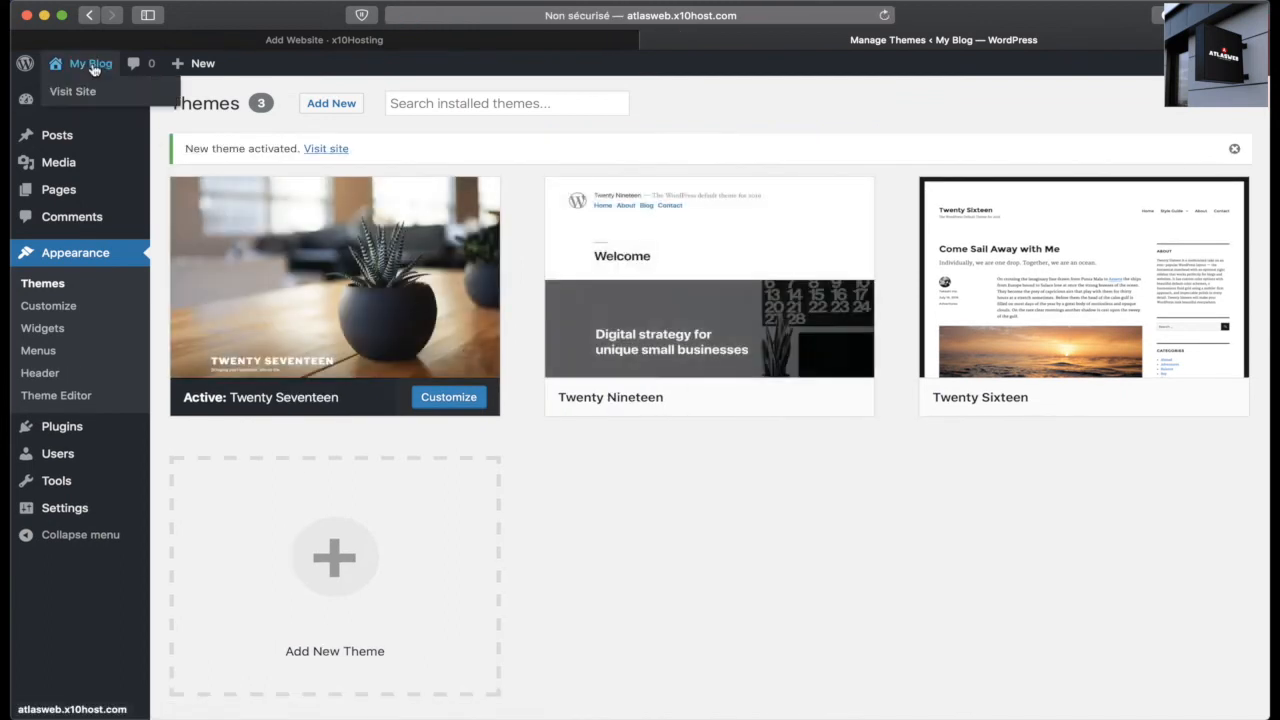
super+click(87, 95)
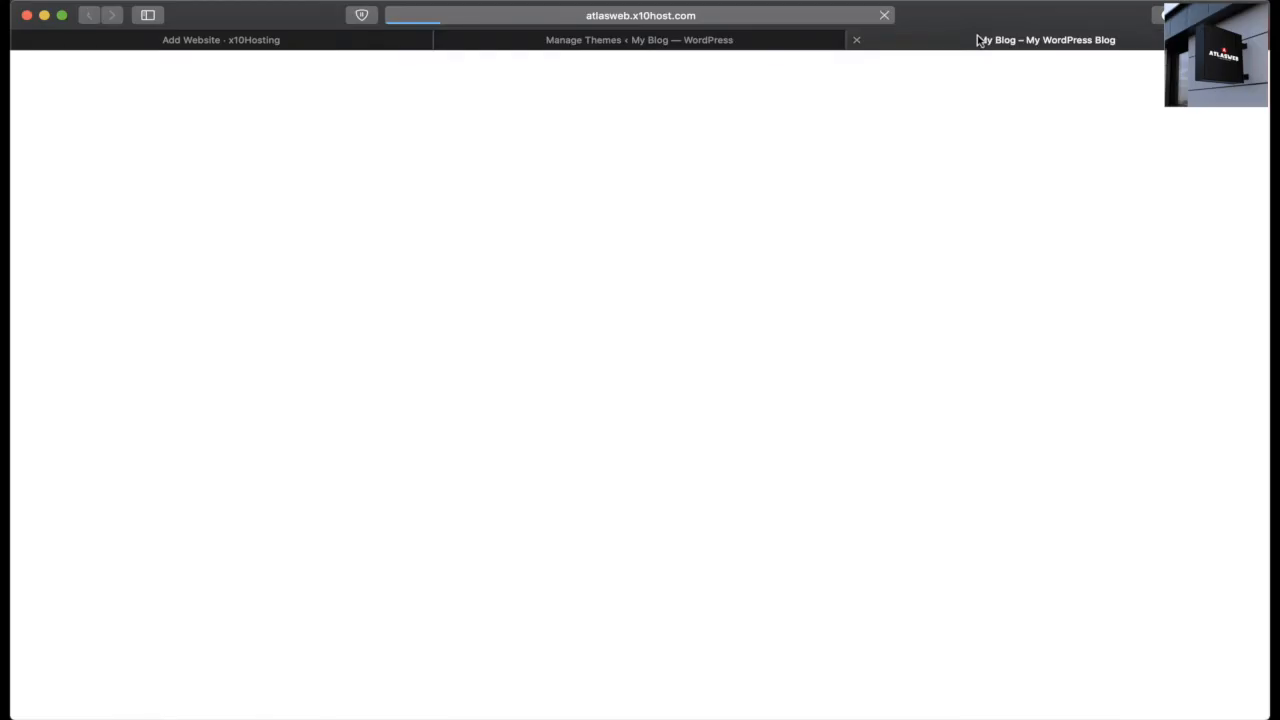
scroll(712, 456, down, 10)
scroll(716, 474, up, 10)
scroll(716, 474, down, 10)
scroll(716, 474, up, 10)
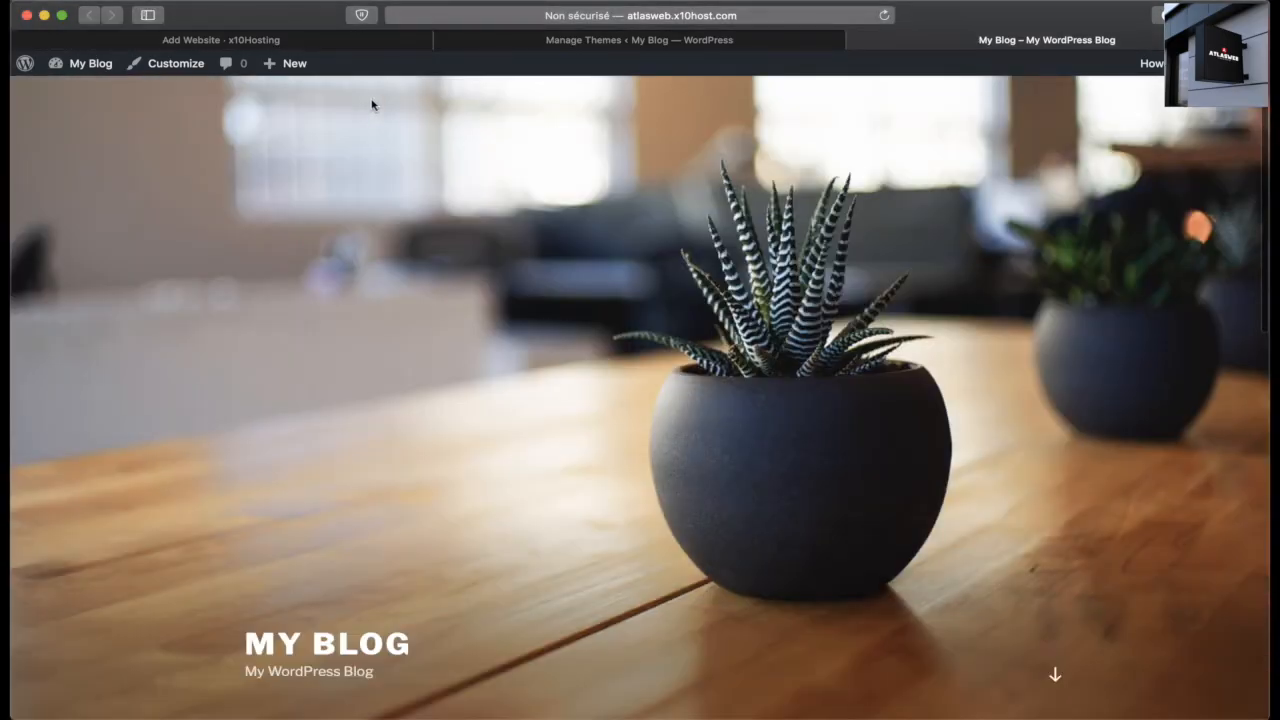
click(347, 48)
click(662, 326)
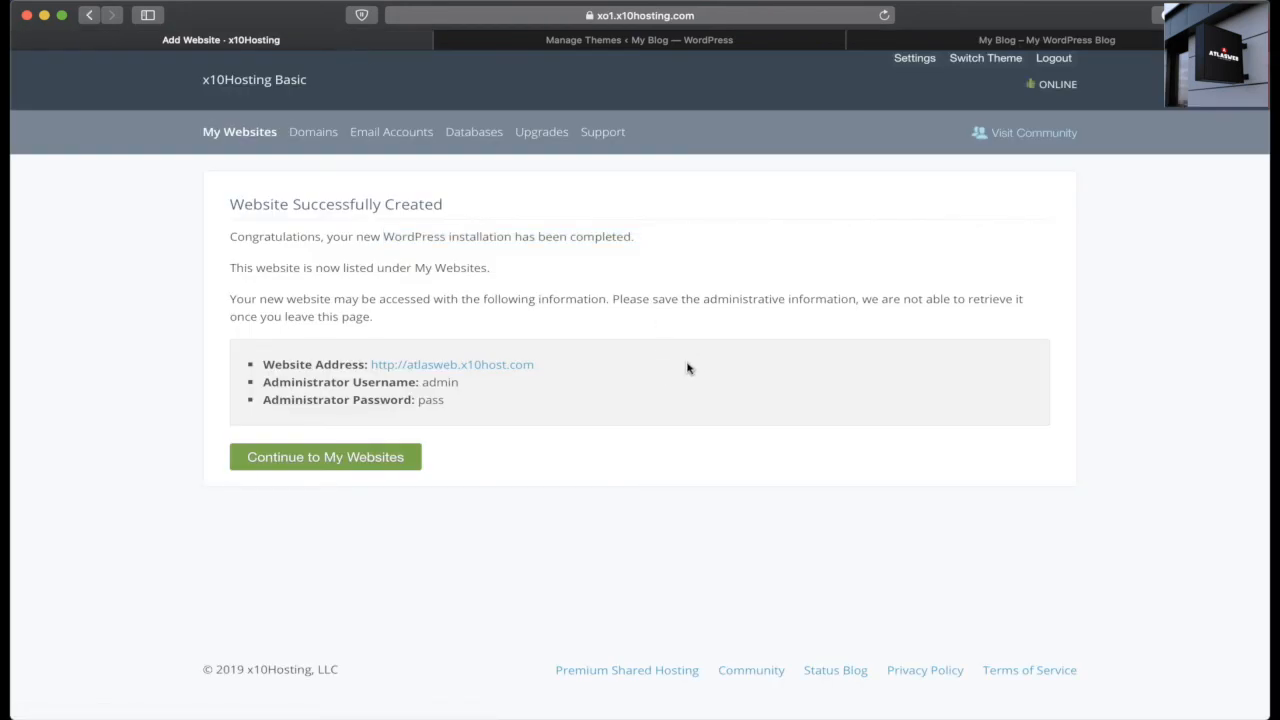
Step: From My Websites, open File Manager at wp-content/themes in a new tab, then return to My Websites
click(318, 135)
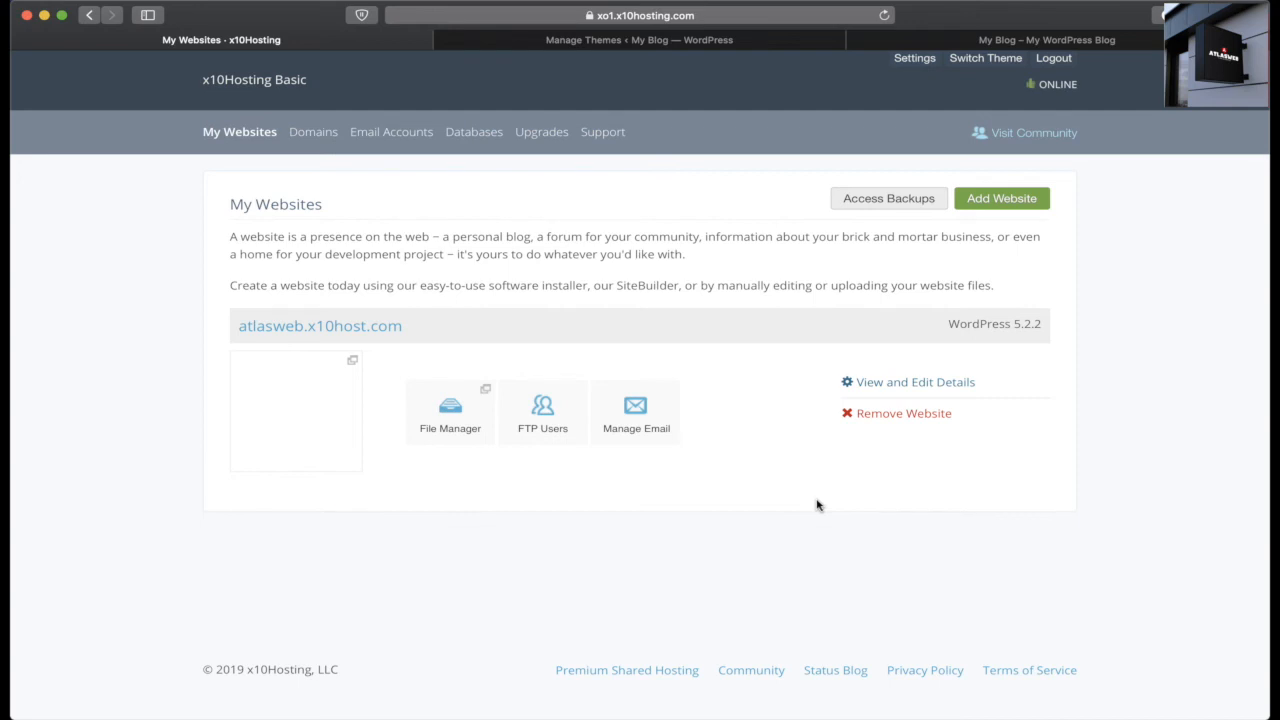
super+click(451, 427)
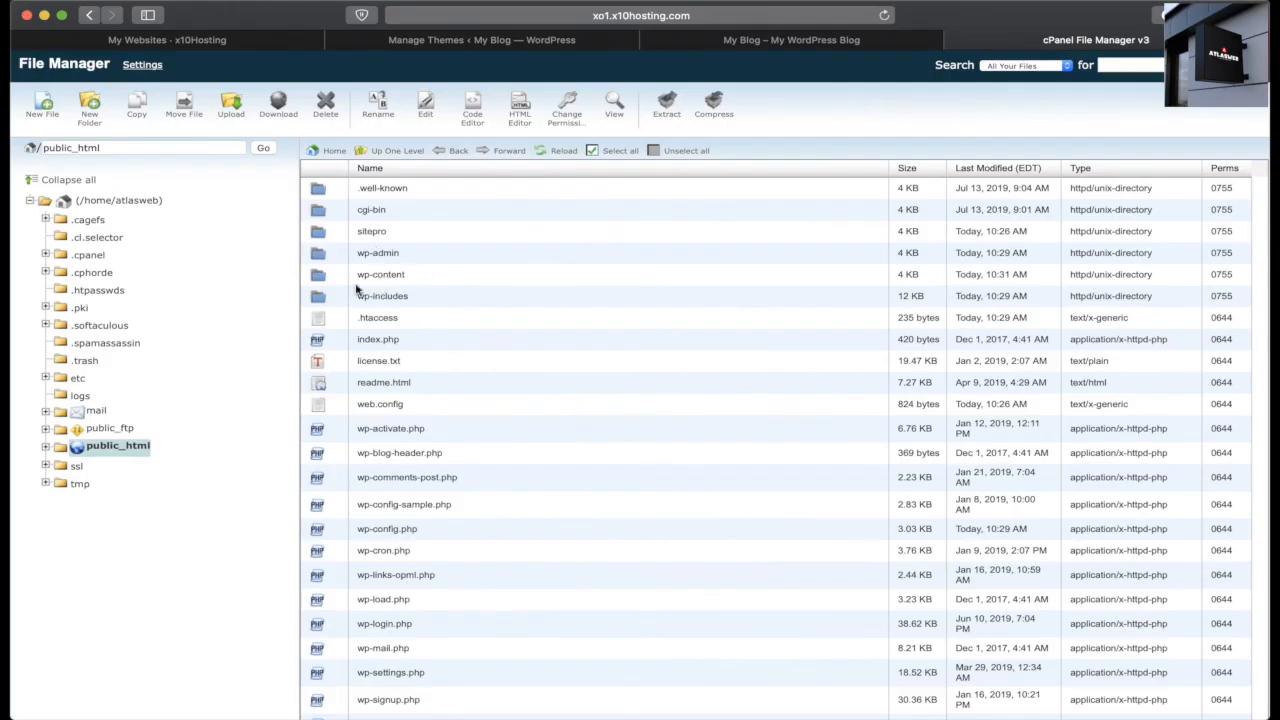
double_click(316, 276)
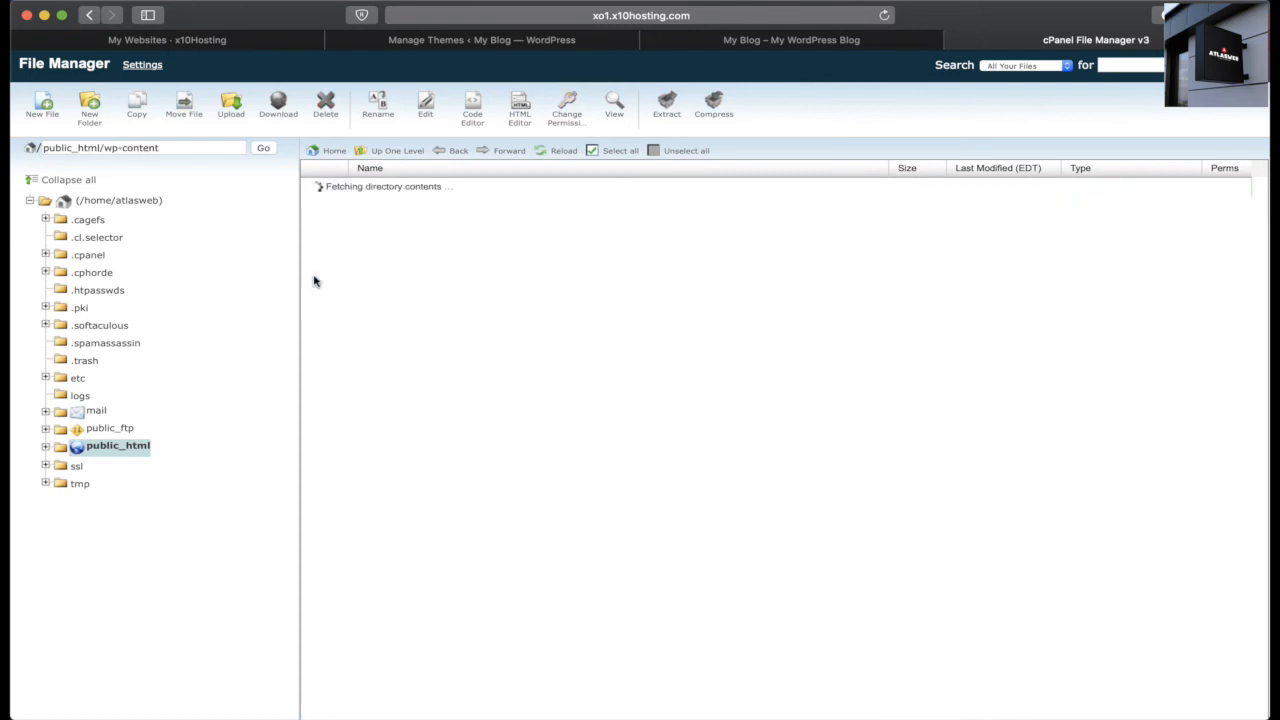
double_click(318, 212)
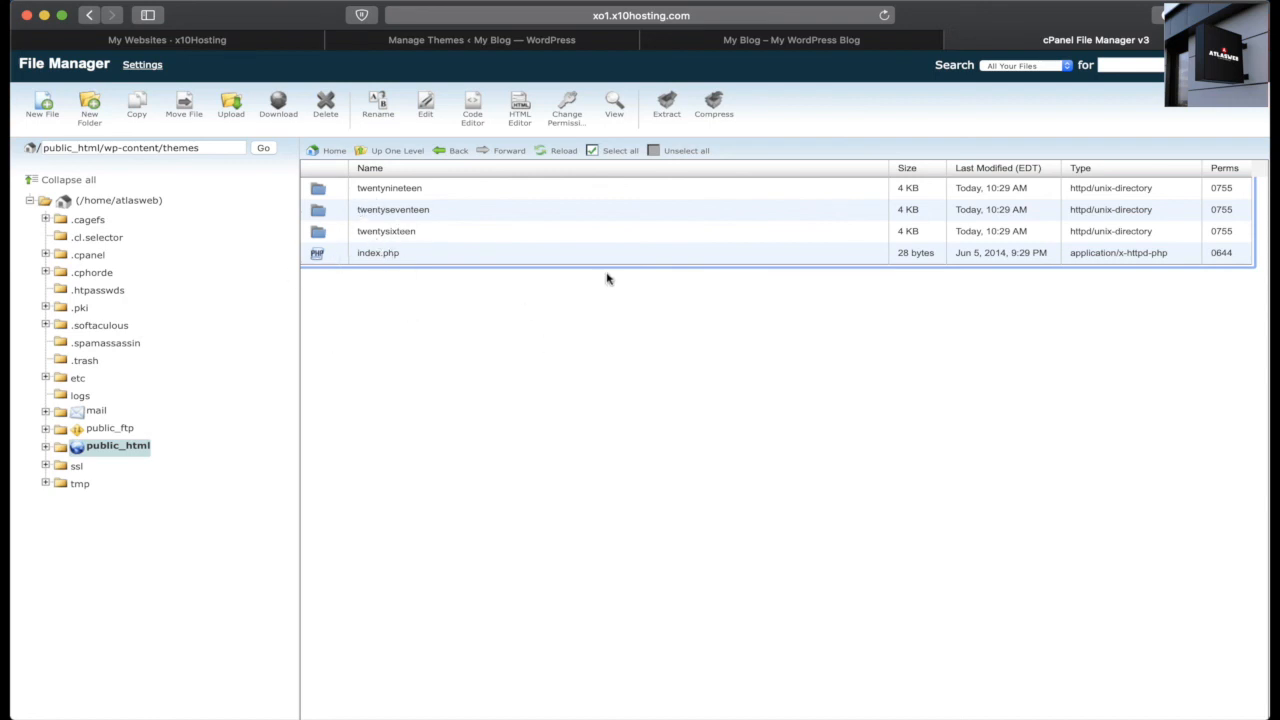
click(220, 45)
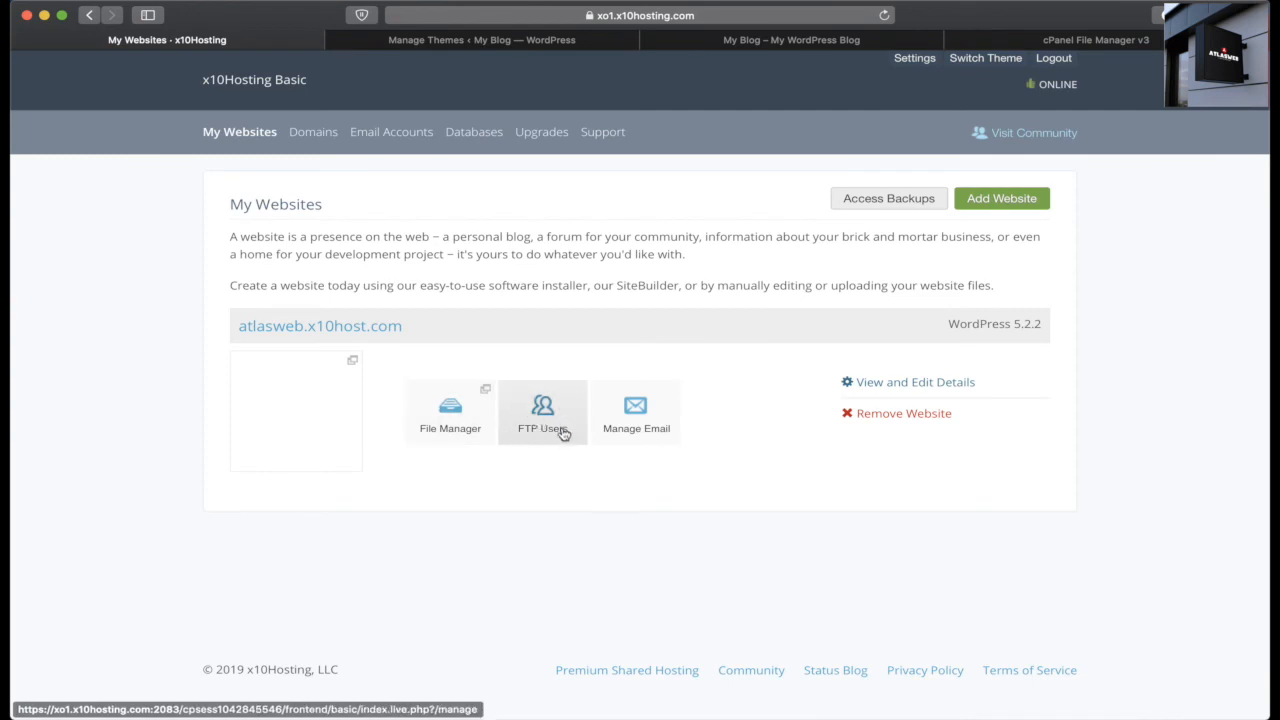
click(638, 424)
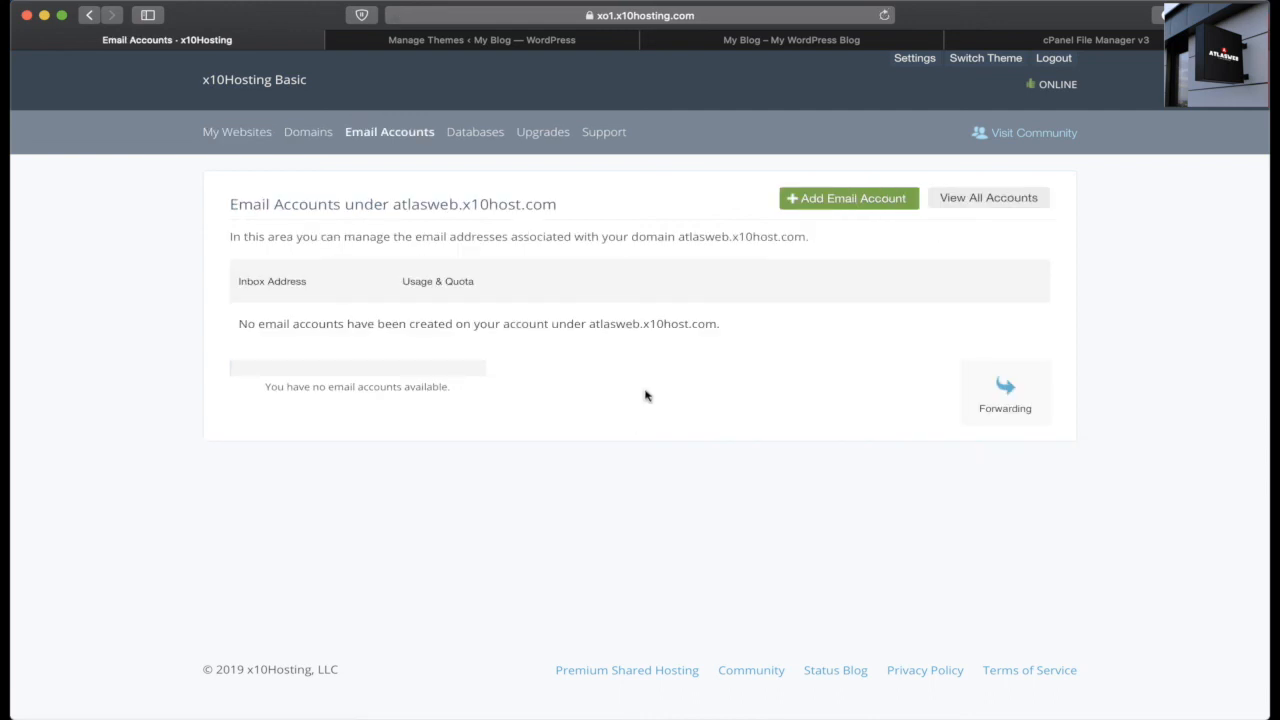
click(478, 139)
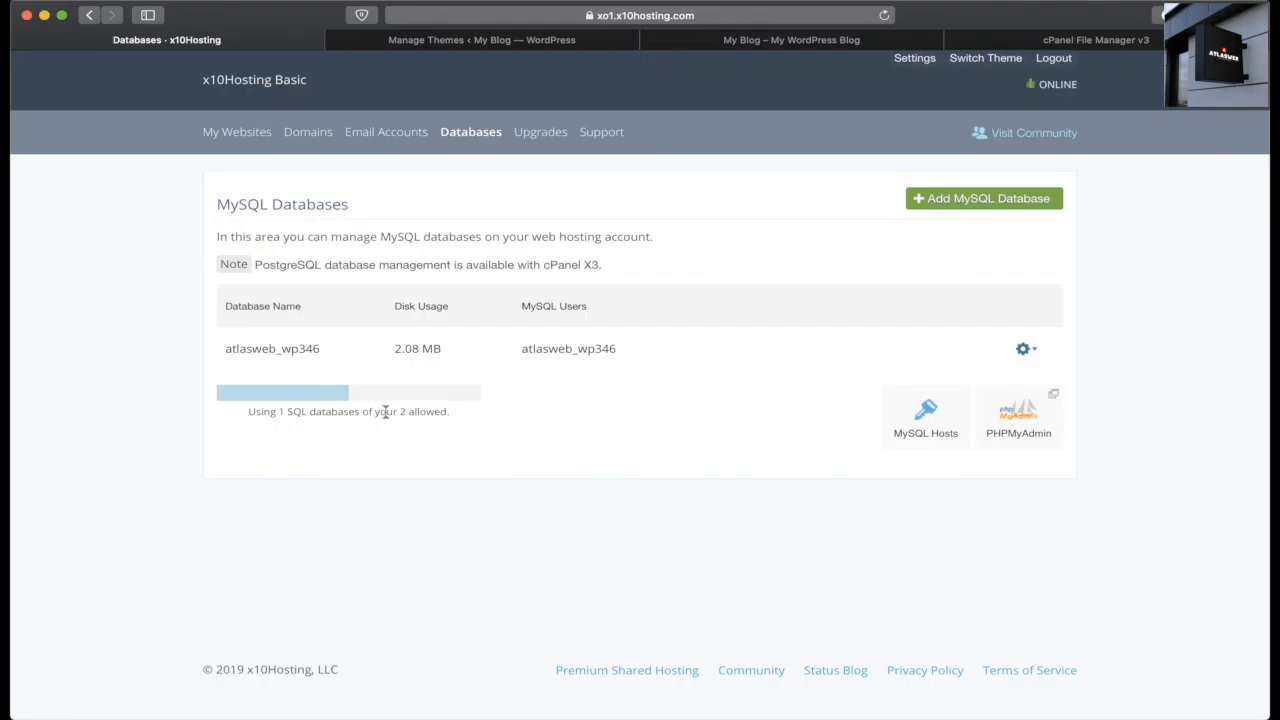
click(228, 140)
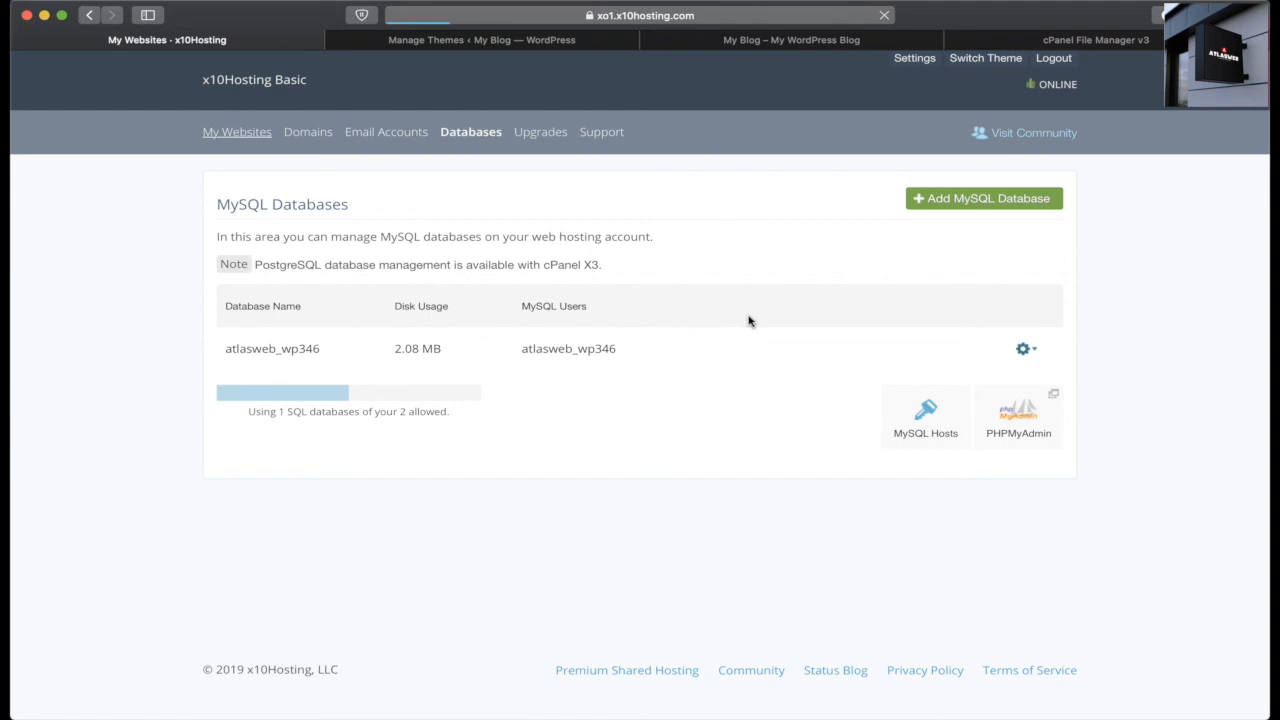